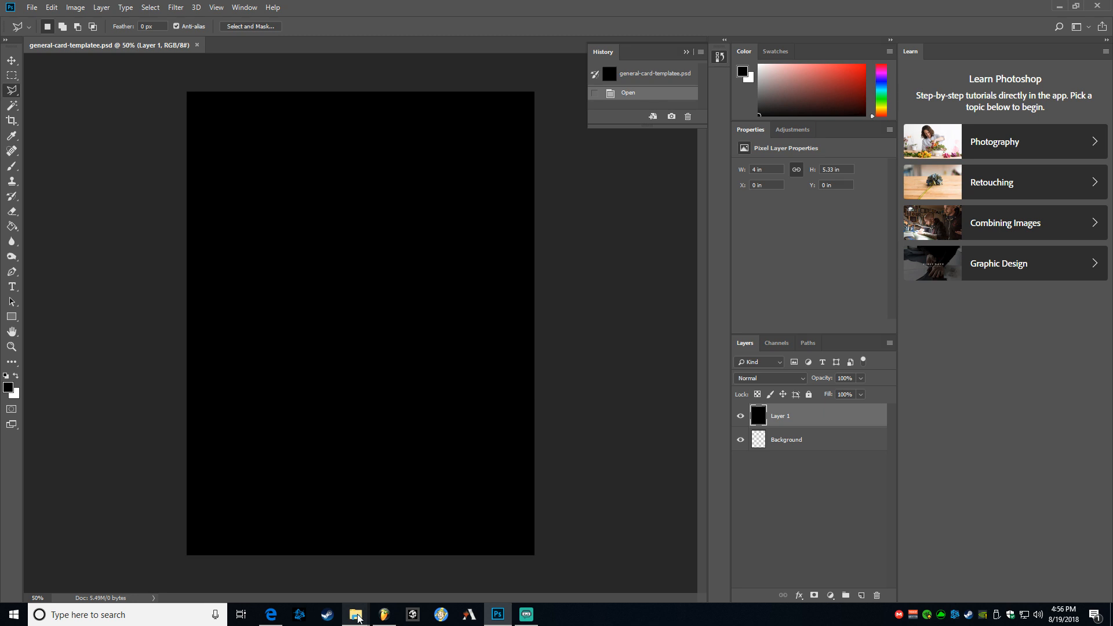
Step: Close the general-card-templatee.psd document
{"action": "left_click", "coordinate": [631, 417]}
{"action": "left_click", "coordinate": [631, 418]}
{"action": "left_click", "coordinate": [791, 441]}
{"action": "left_click", "coordinate": [790, 416]}
{"action": "left_click", "coordinate": [197, 45]}
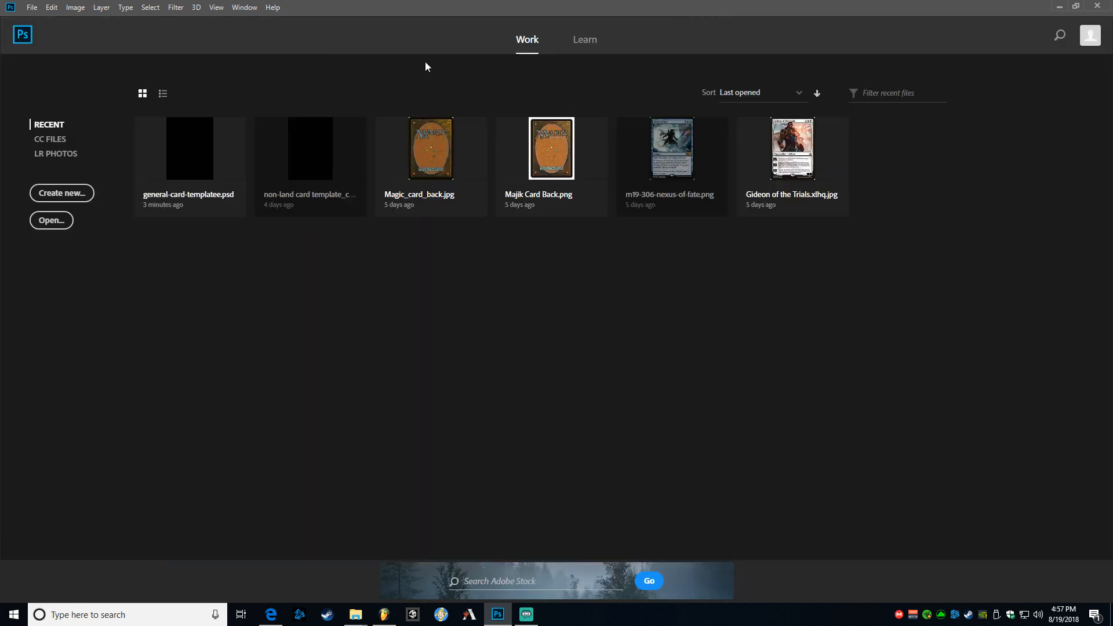
Step: Create a new RGB document of 1200 × 1600 pixels at 300 pixels/inch with white background contents
{"action": "left_click", "coordinate": [66, 194]}
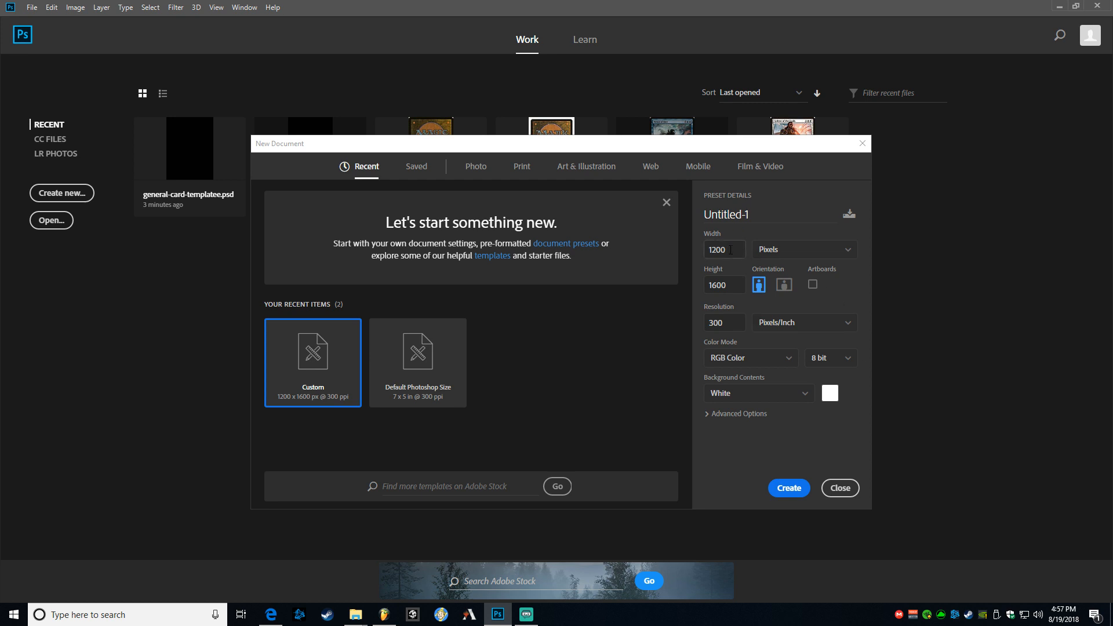
{"action": "left_click", "coordinate": [805, 397]}
{"action": "left_click", "coordinate": [844, 436]}
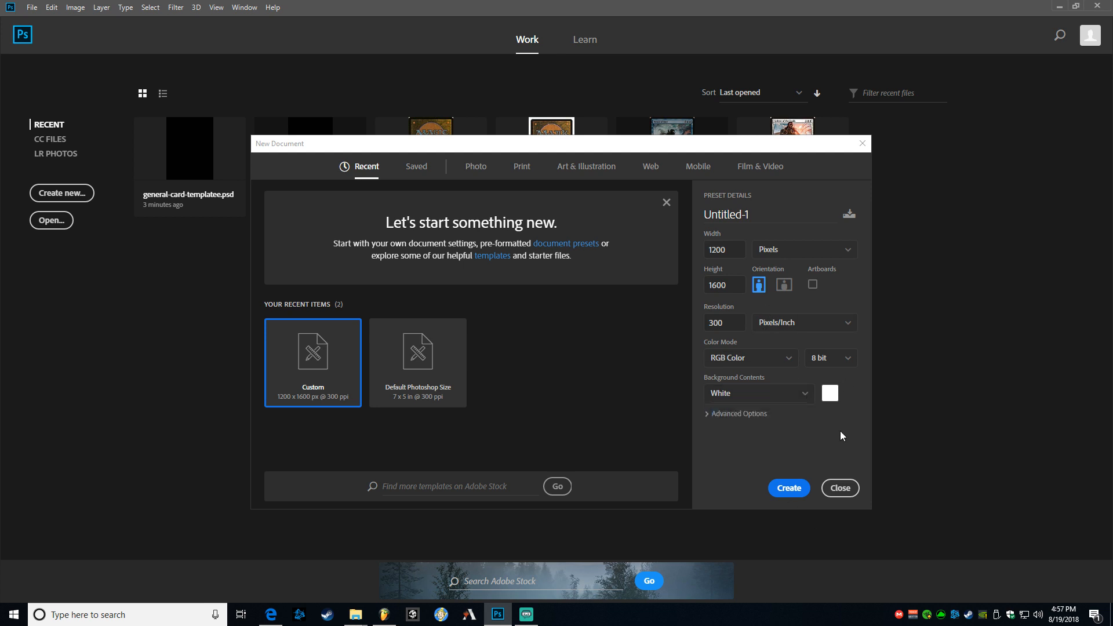
{"action": "left_click", "coordinate": [788, 488]}
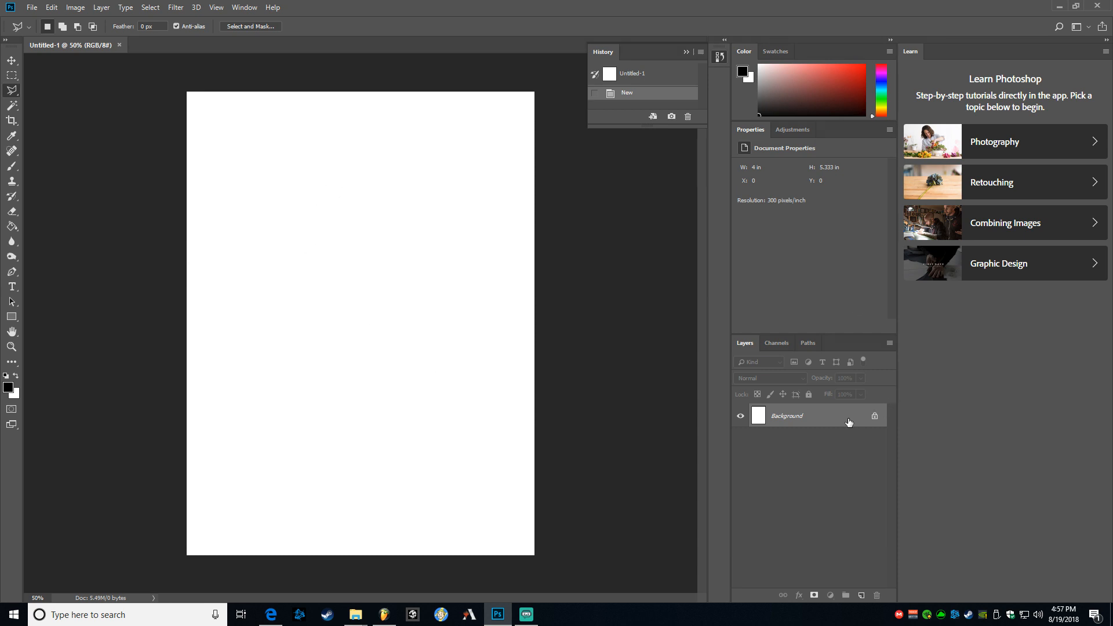
Step: Unlock the Background layer of the new document and set its opacity to 0%
{"action": "left_click", "coordinate": [874, 418]}
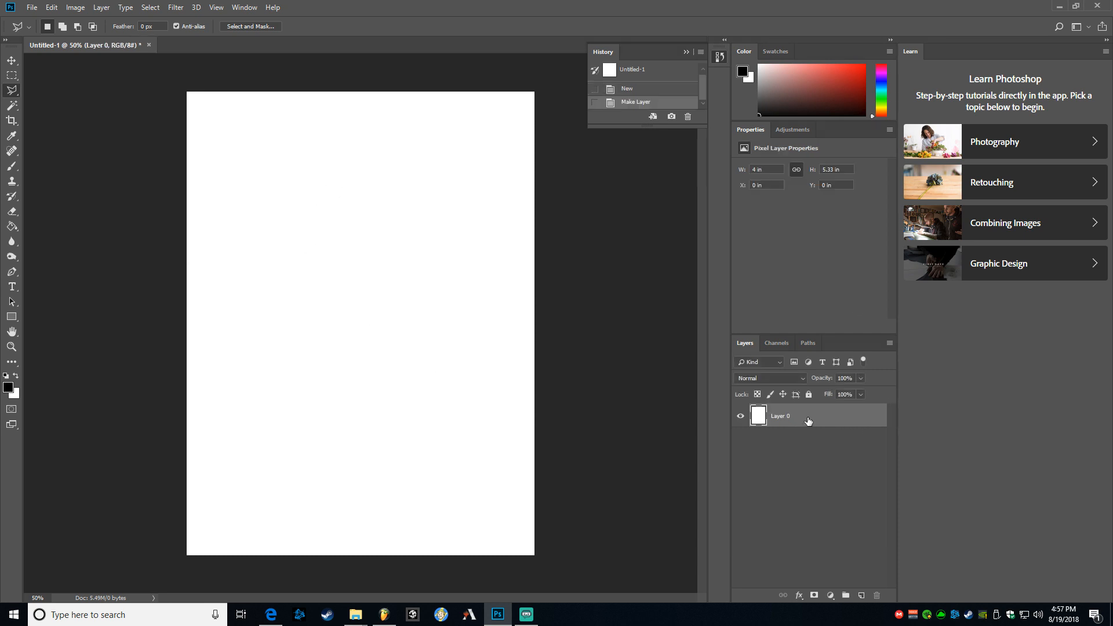
{"action": "left_click_drag", "start_coordinate": [860, 397], "coordinate": [774, 403]}
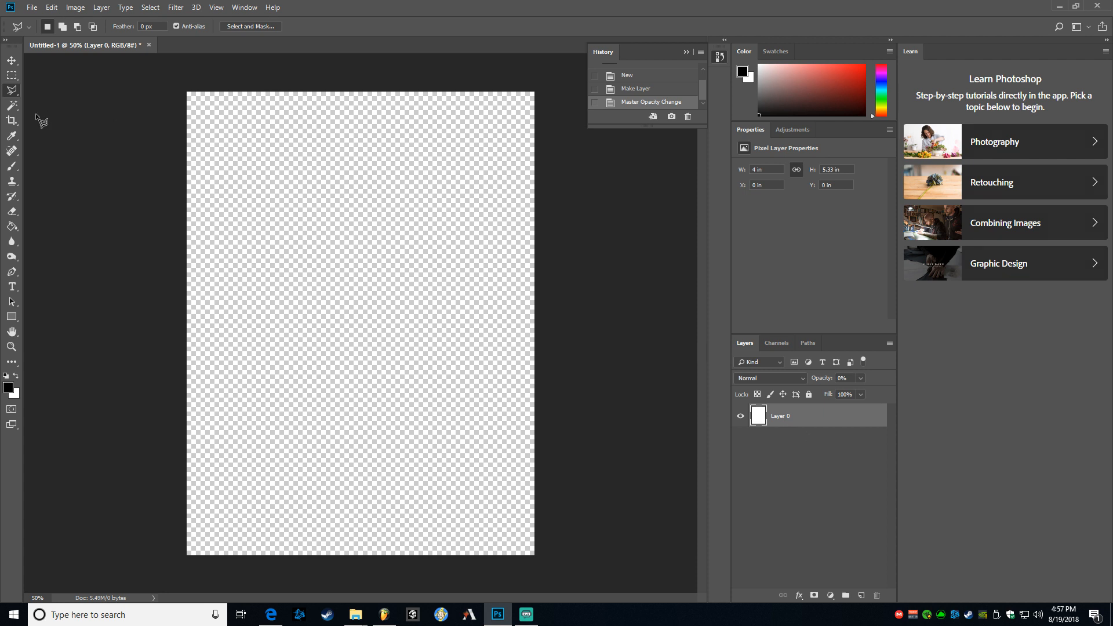
Step: Add a new Normal-mode layer at 100% opacity and fill it with black using the Paint Bucket
{"action": "left_click", "coordinate": [99, 7]}
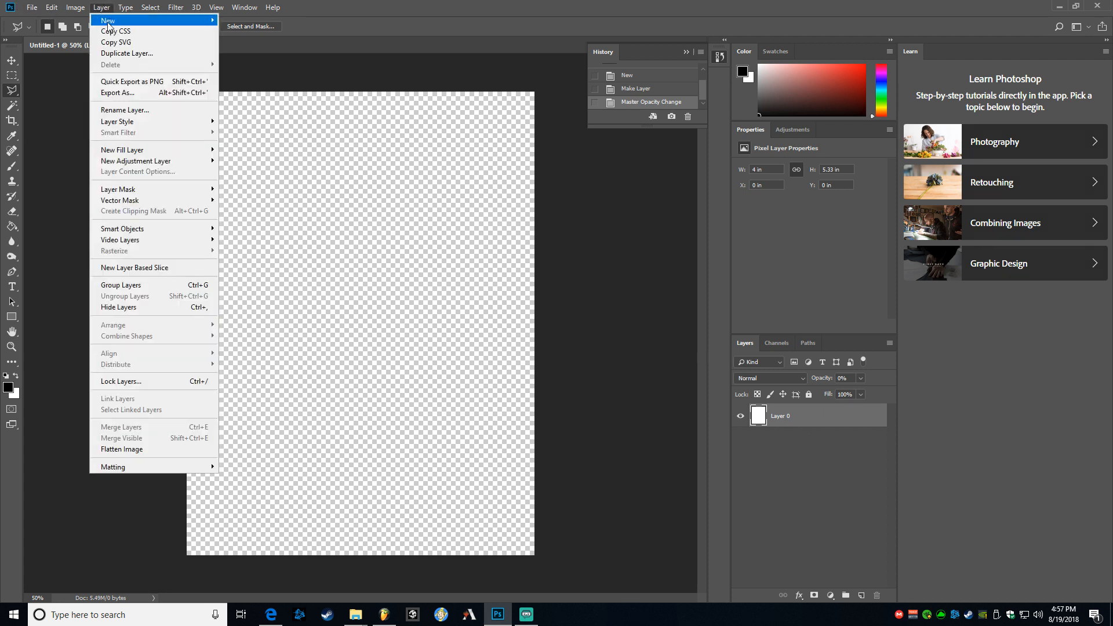
{"action": "mouse_move", "coordinate": [139, 21]}
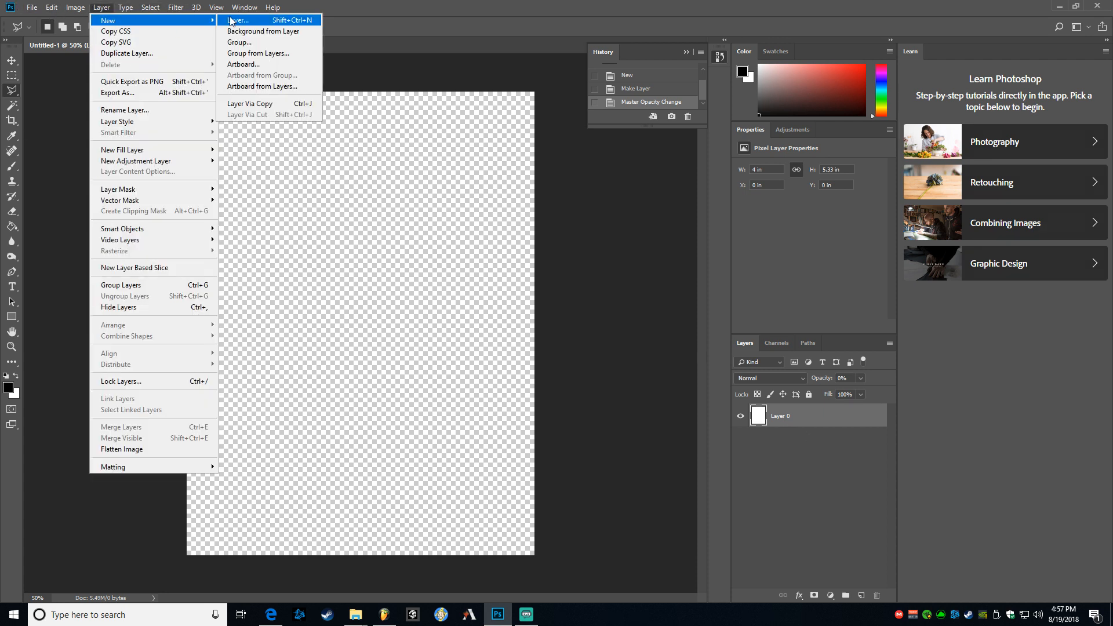
{"action": "left_click", "coordinate": [233, 21]}
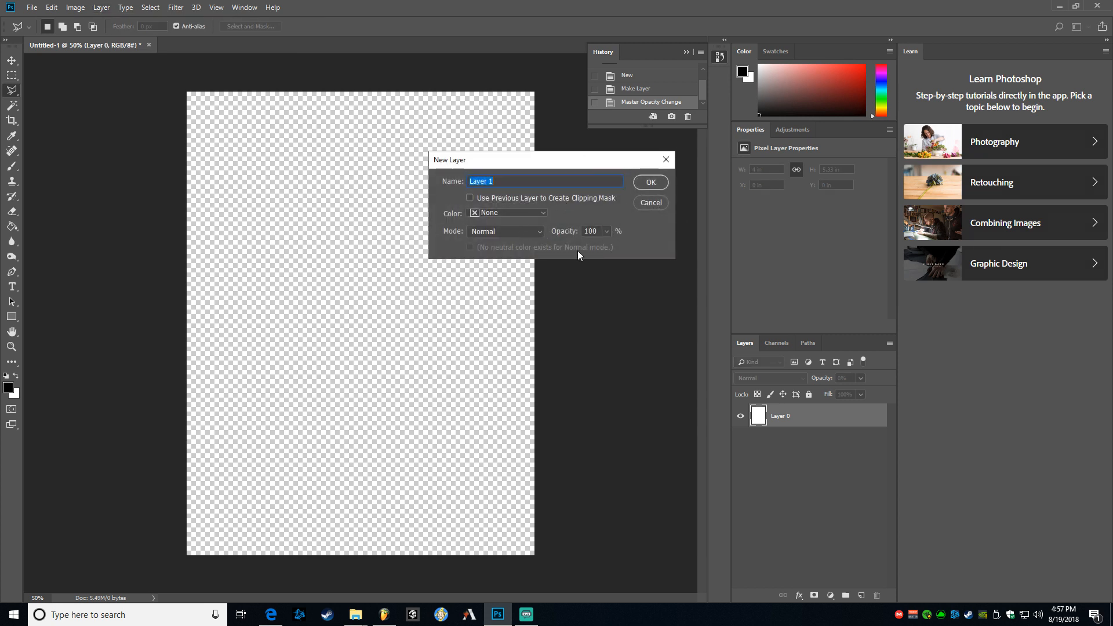
{"action": "left_click", "coordinate": [607, 231]}
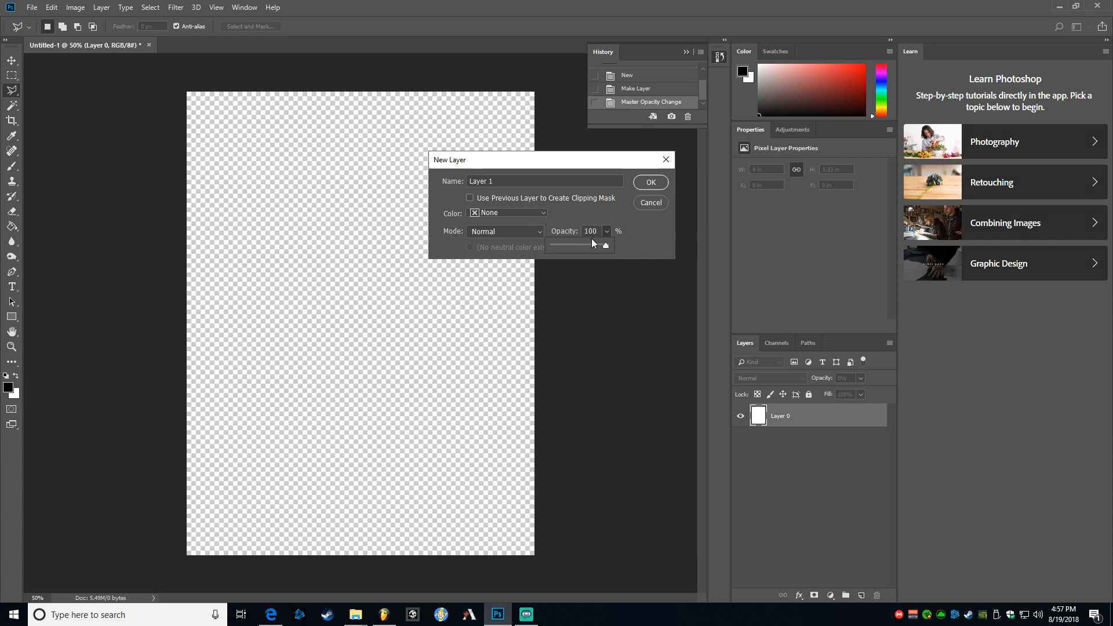
{"action": "left_click", "coordinate": [644, 238]}
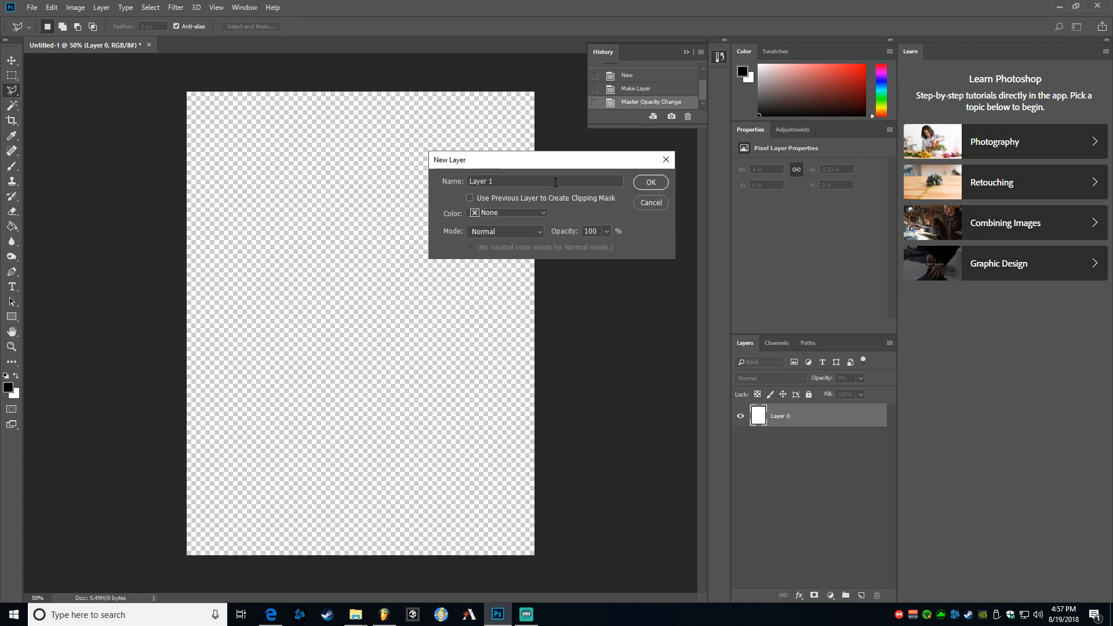
{"action": "left_click", "coordinate": [640, 182]}
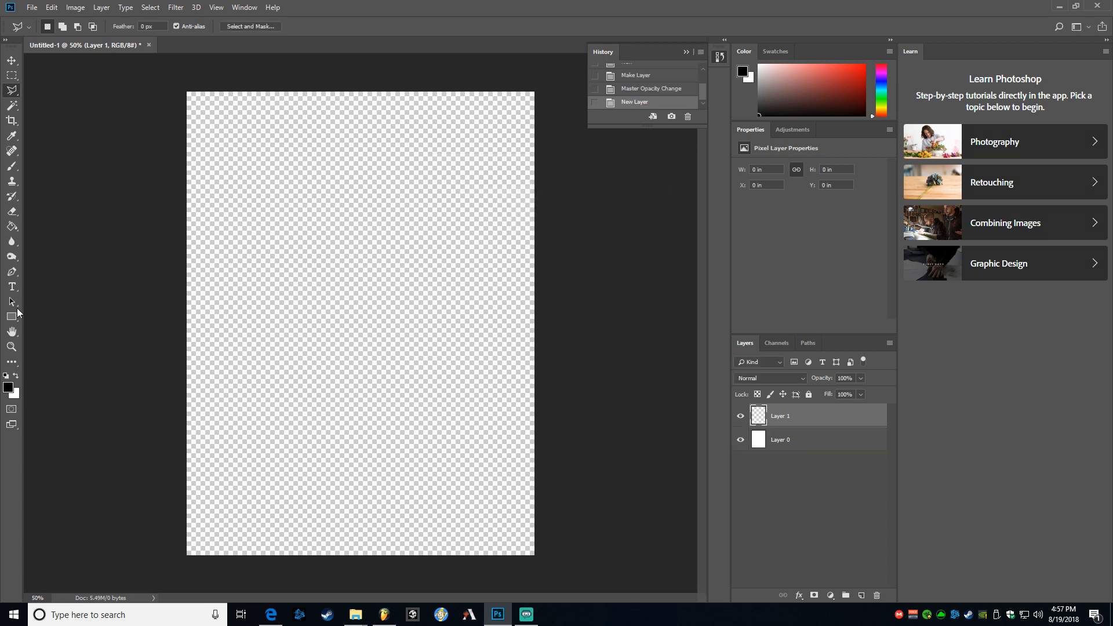
{"action": "left_click", "coordinate": [12, 226]}
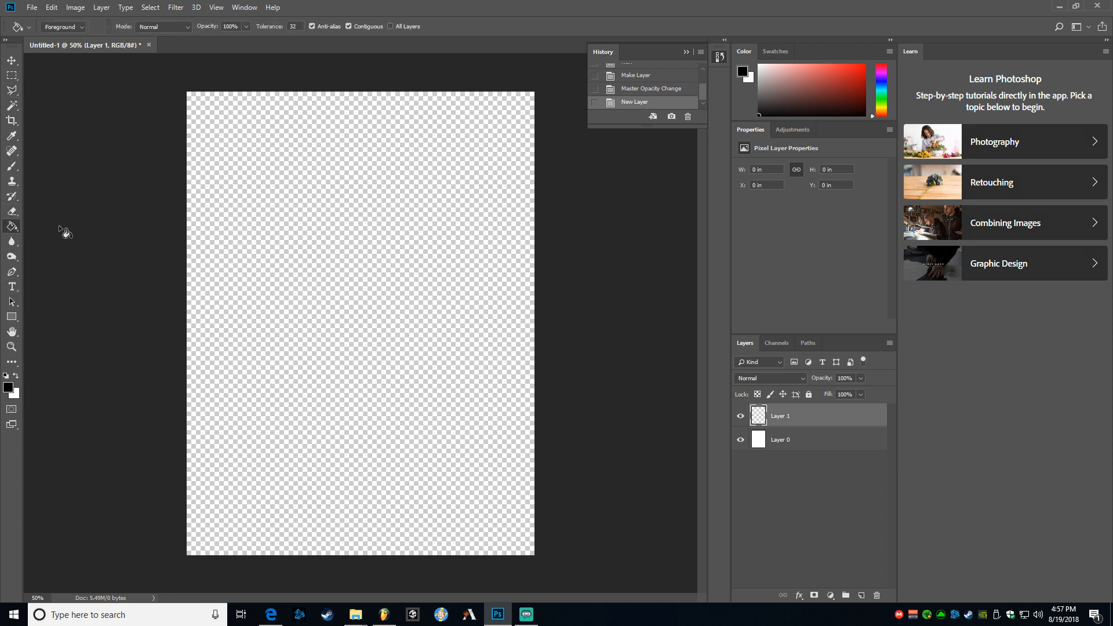
{"action": "left_click", "coordinate": [384, 260]}
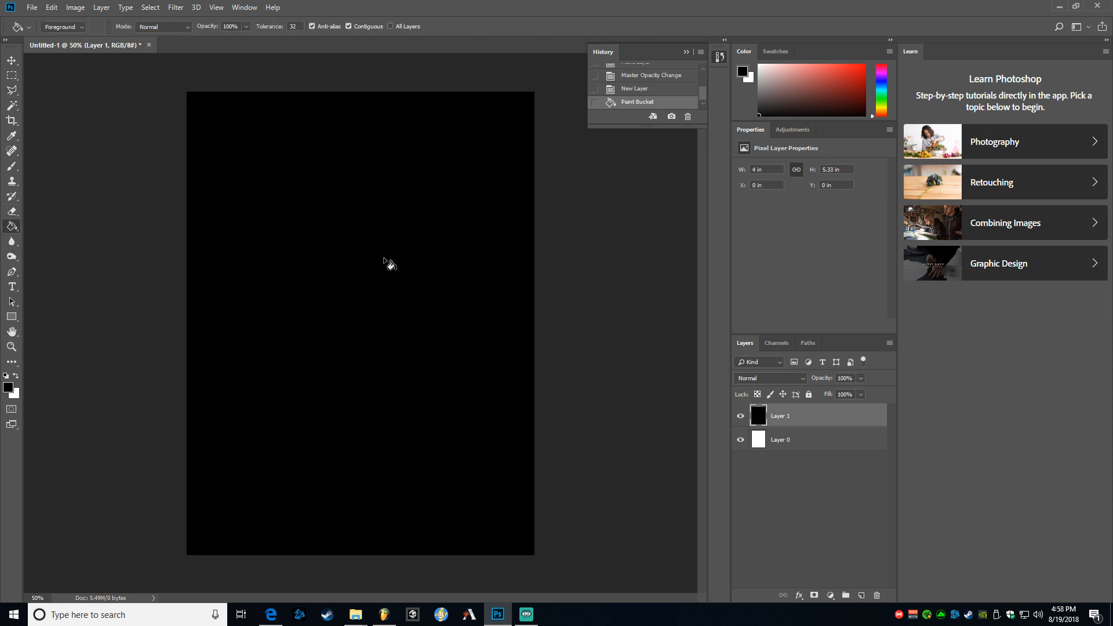
Step: Hide the black layer to check the transparent base layer, and show and reselect the black layer
{"action": "left_click", "coordinate": [800, 443]}
{"action": "left_click", "coordinate": [740, 416]}
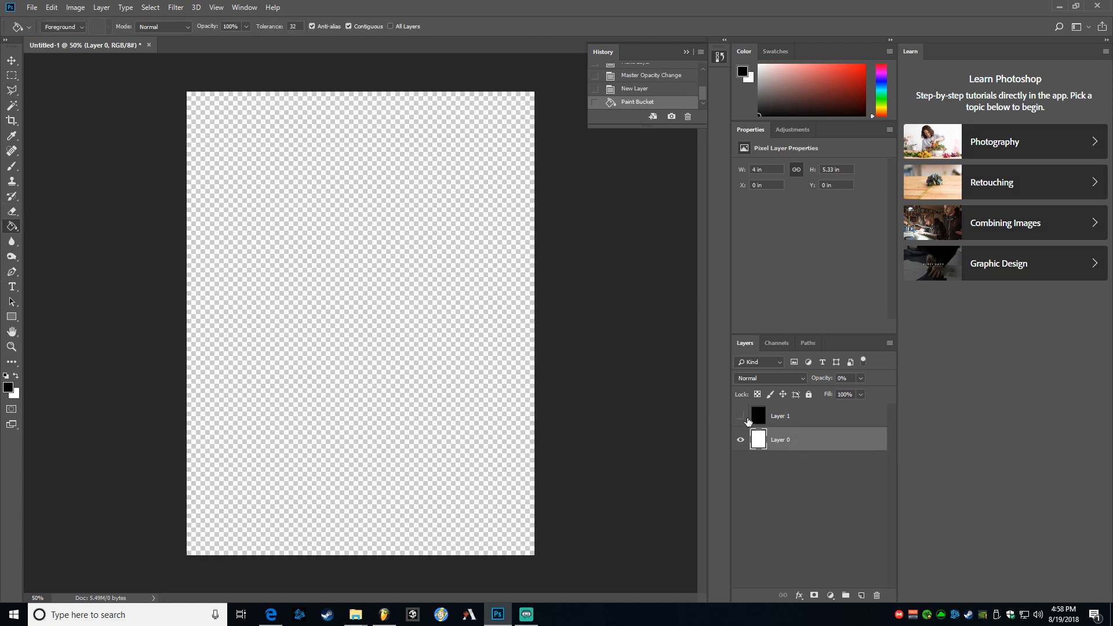
{"action": "left_click", "coordinate": [740, 416]}
{"action": "left_click", "coordinate": [790, 413]}
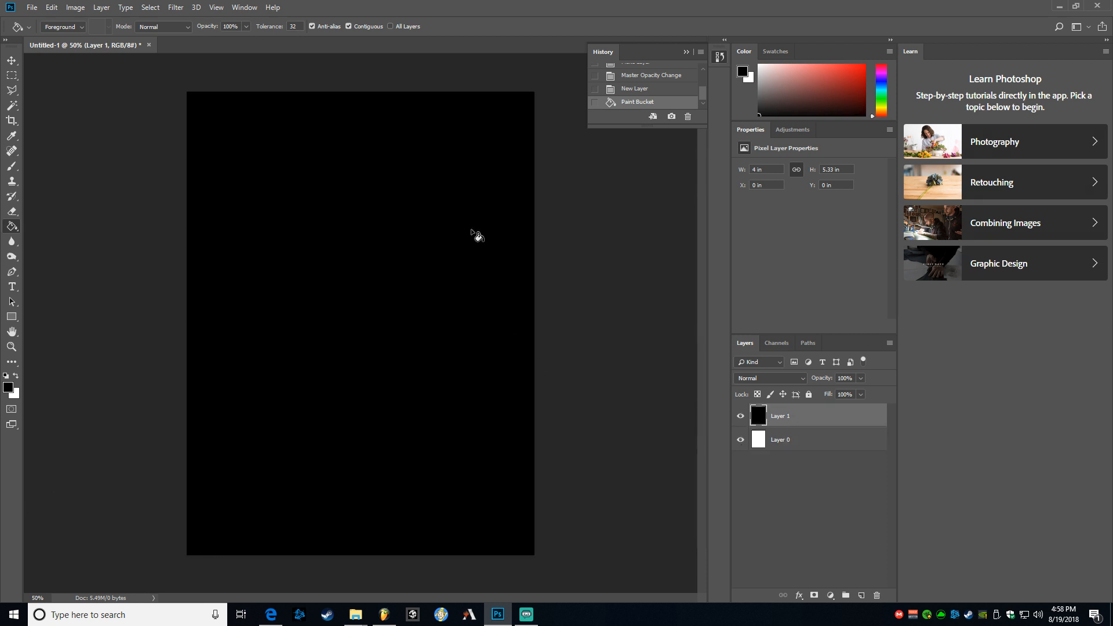
Step: Close the untitled document without saving it and reopen general-card-templatee.psd from the recent files
{"action": "left_click", "coordinate": [148, 45]}
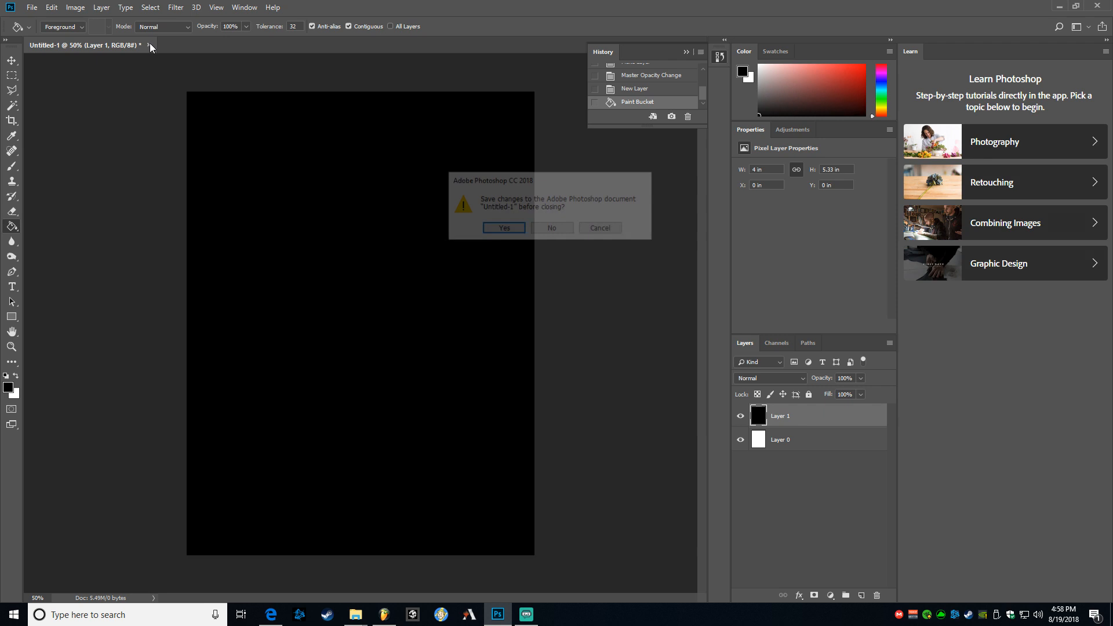
{"action": "left_click", "coordinate": [552, 228]}
{"action": "left_click", "coordinate": [204, 155]}
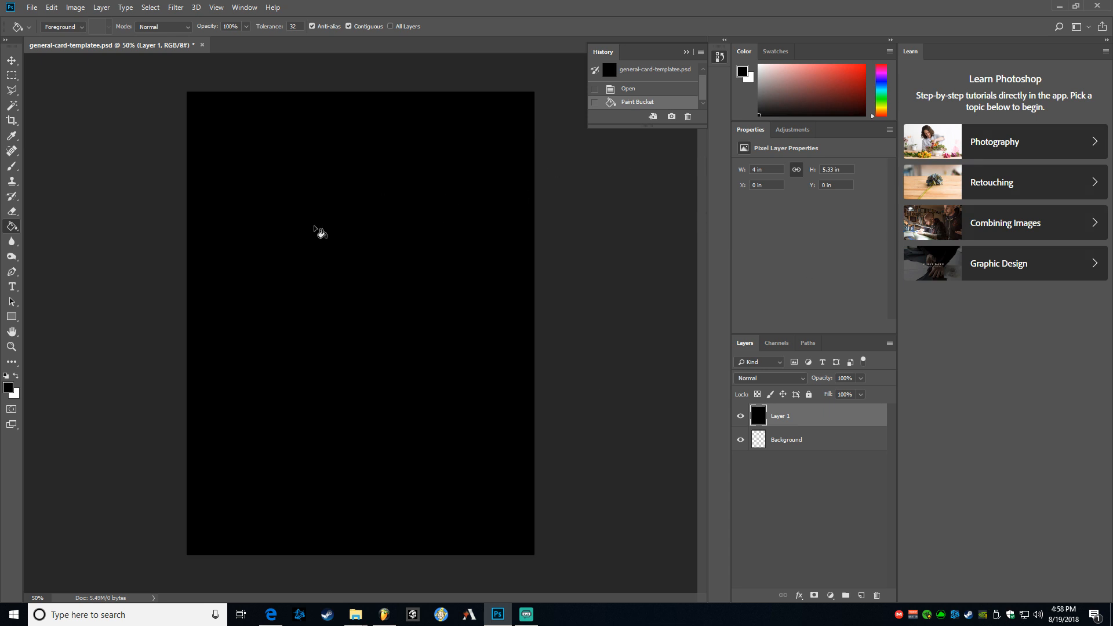
Step: Place the "Chandra, Torch of Defiance.xlhq" and "Chandra" images from the MTG Card Images folder onto the black template
{"action": "mouse_move", "coordinate": [355, 615]}
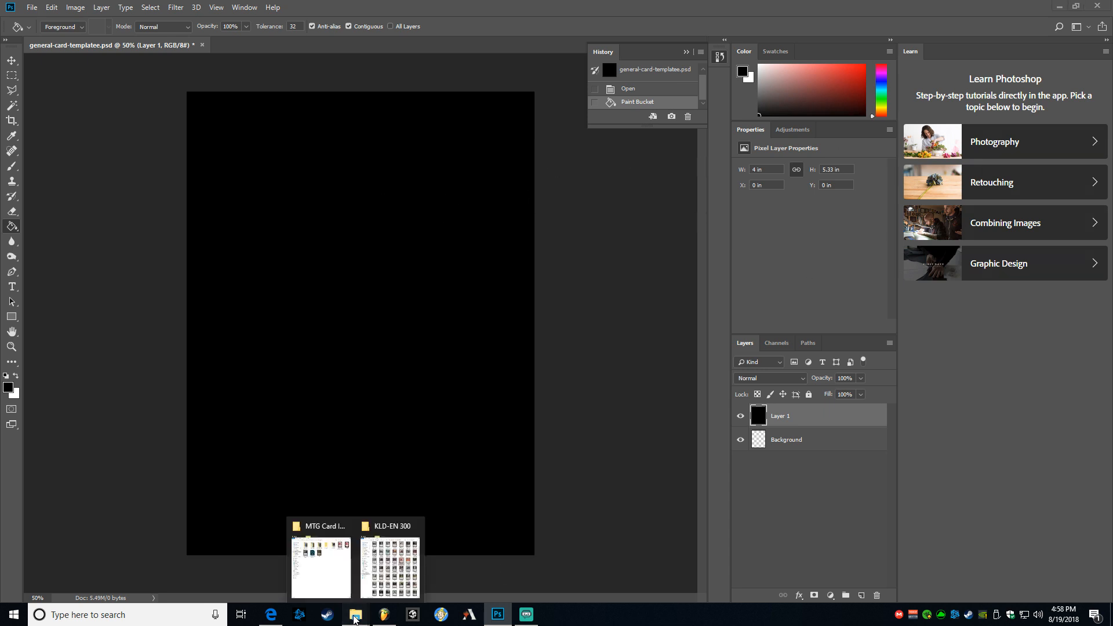
{"action": "left_click", "coordinate": [321, 579]}
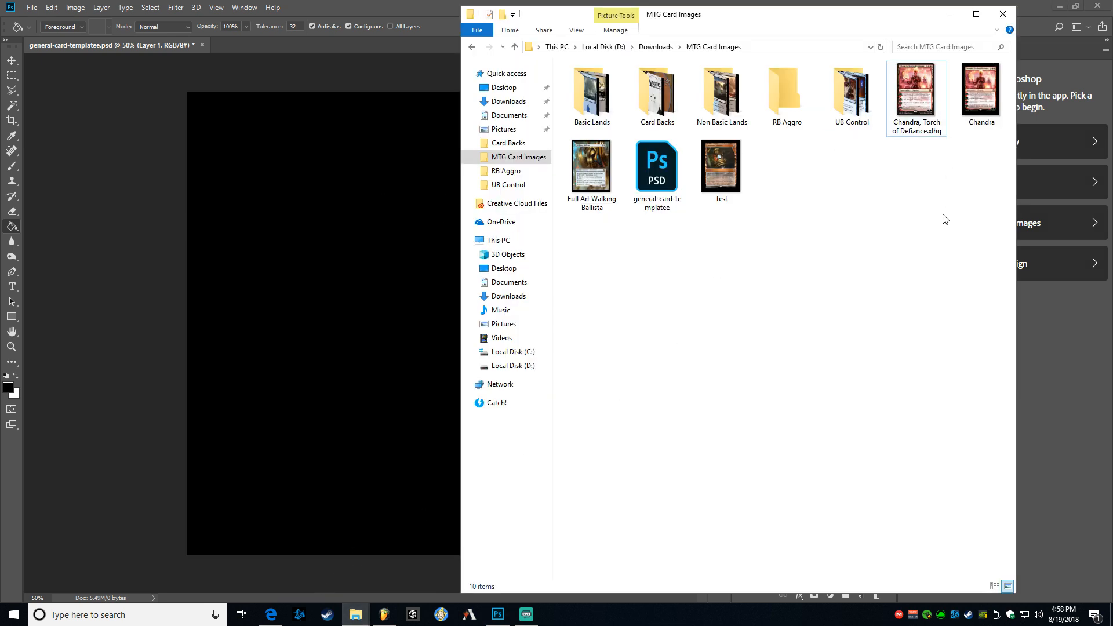
{"action": "left_click_drag", "start_coordinate": [993, 166], "coordinate": [384, 332]}
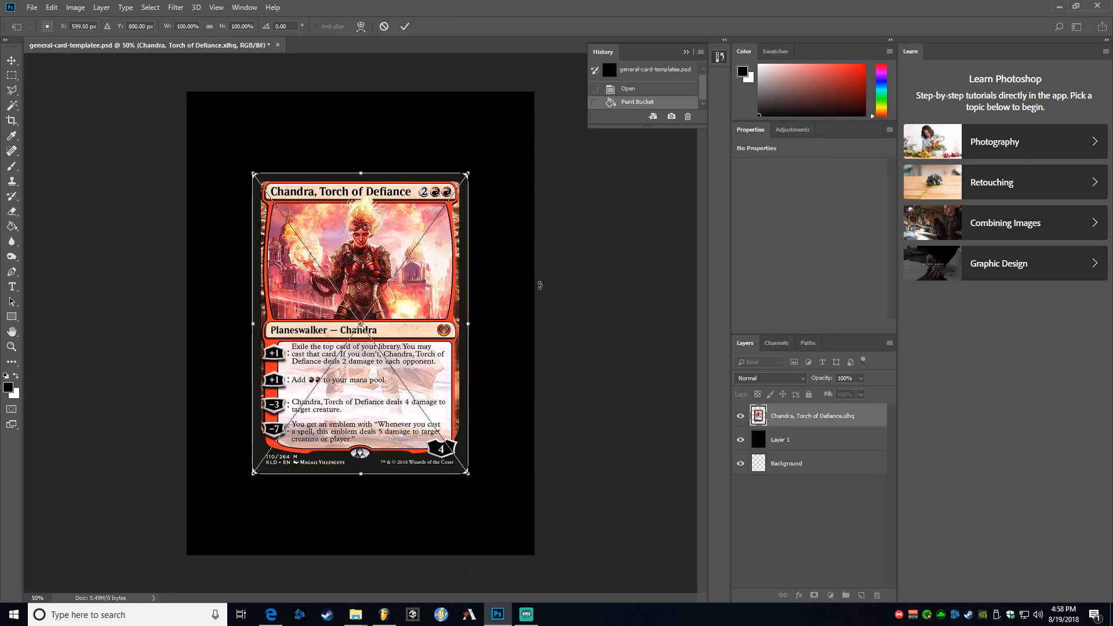
{"action": "key", "text": "Return"}
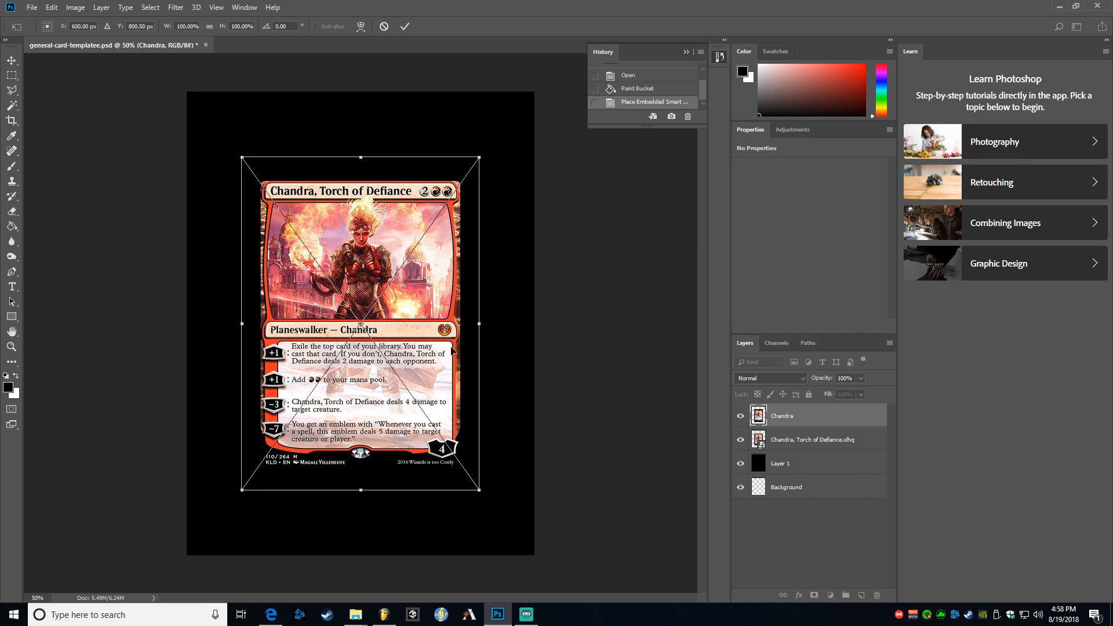
{"action": "key", "text": "Return"}
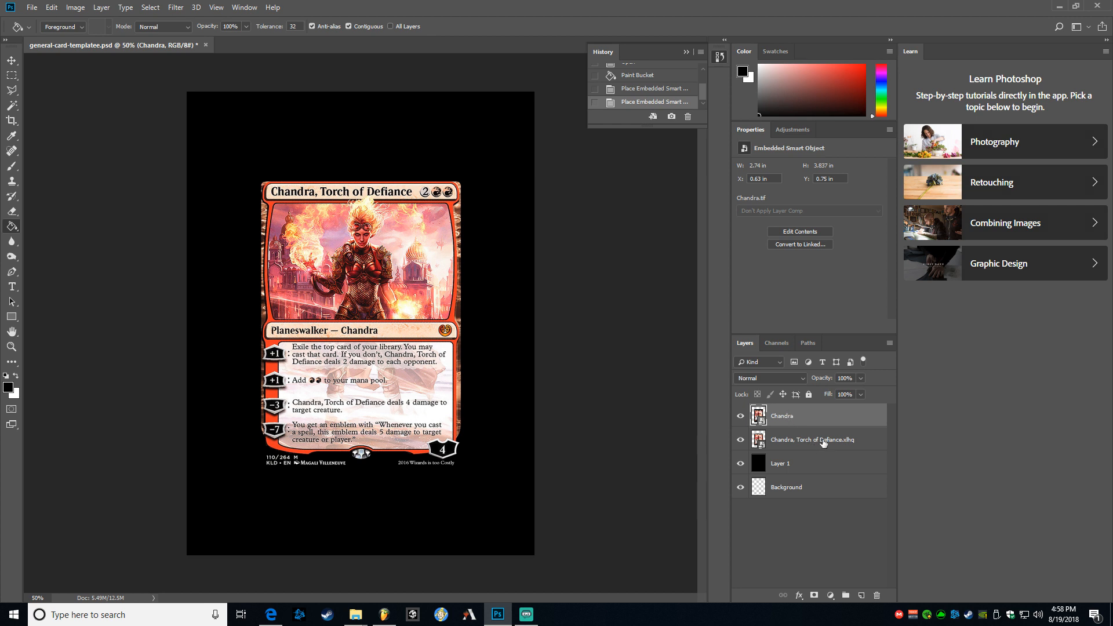
Step: Delete the placed "Chandra" layer above the "Chandra, Torch of Defiance.xlhq" layer
{"action": "left_click", "coordinate": [799, 440]}
{"action": "left_click", "coordinate": [794, 420]}
{"action": "right_click", "coordinate": [791, 418]}
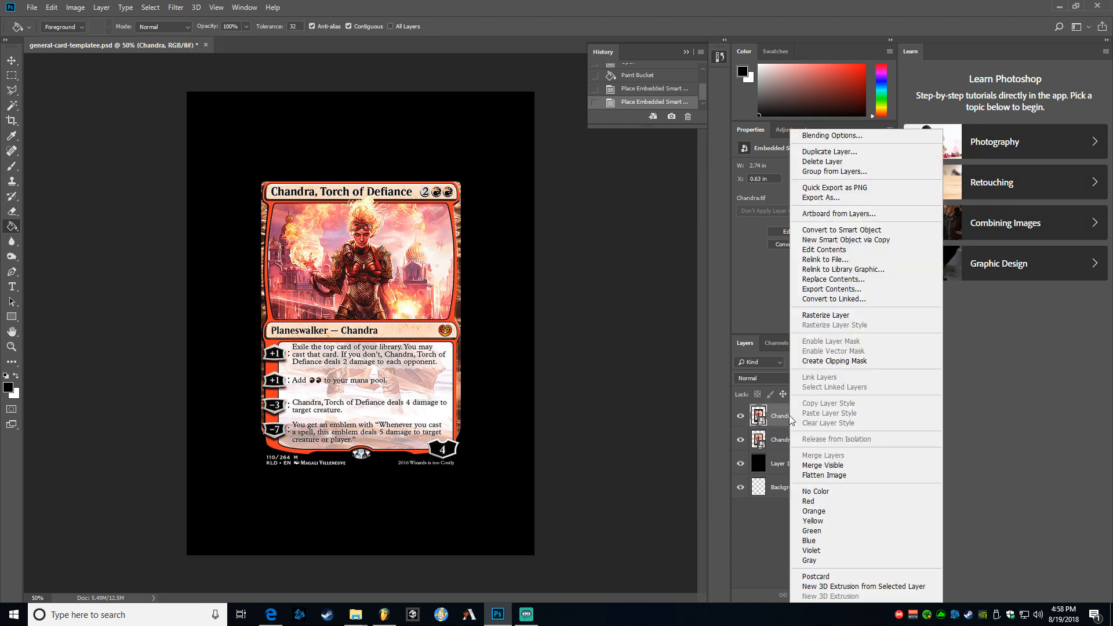
{"action": "left_click", "coordinate": [817, 162]}
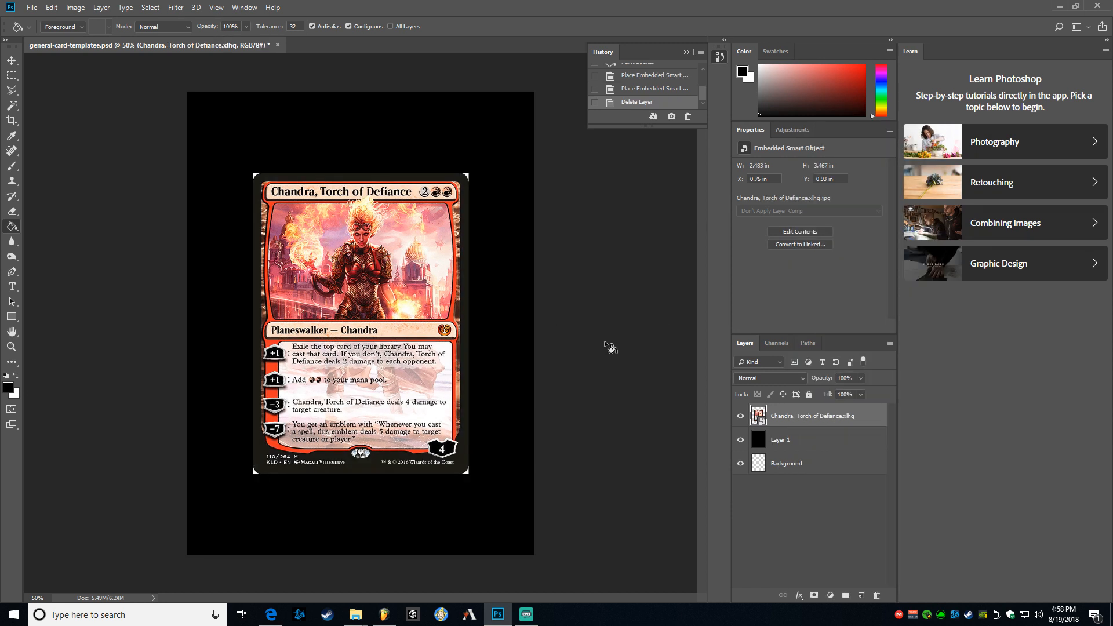
Step: Place the card images from the MTG Card Images folder again and delete the duplicate "Chandra, Torch of Defiance.xlhq" layer on top
{"action": "mouse_move", "coordinate": [355, 618]}
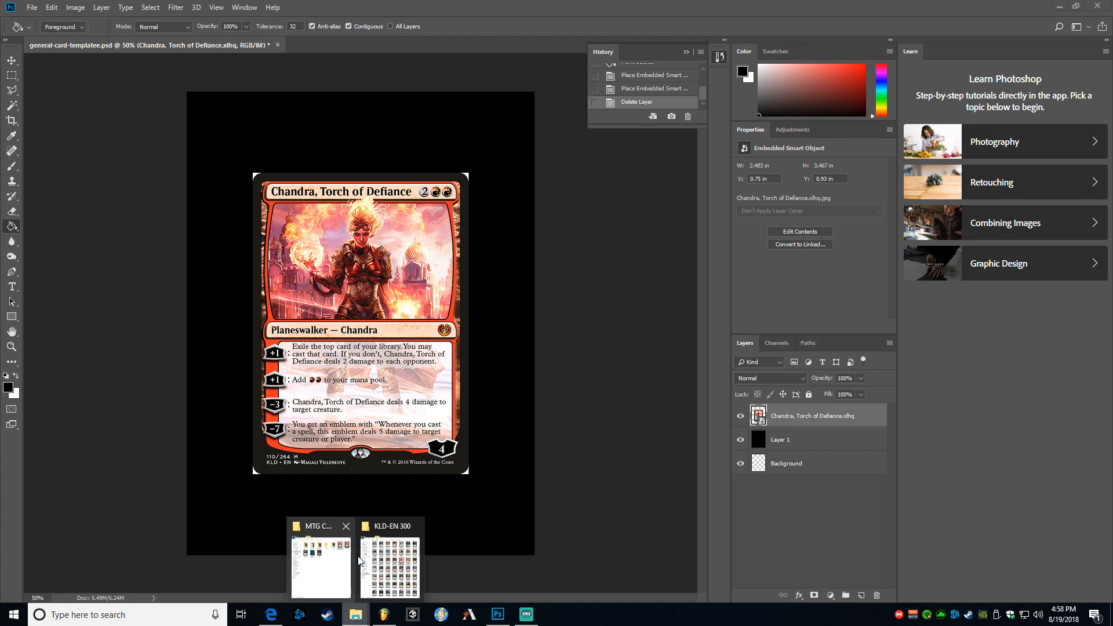
{"action": "left_click", "coordinate": [321, 565]}
{"action": "left_click_drag", "start_coordinate": [980, 91], "coordinate": [357, 304]}
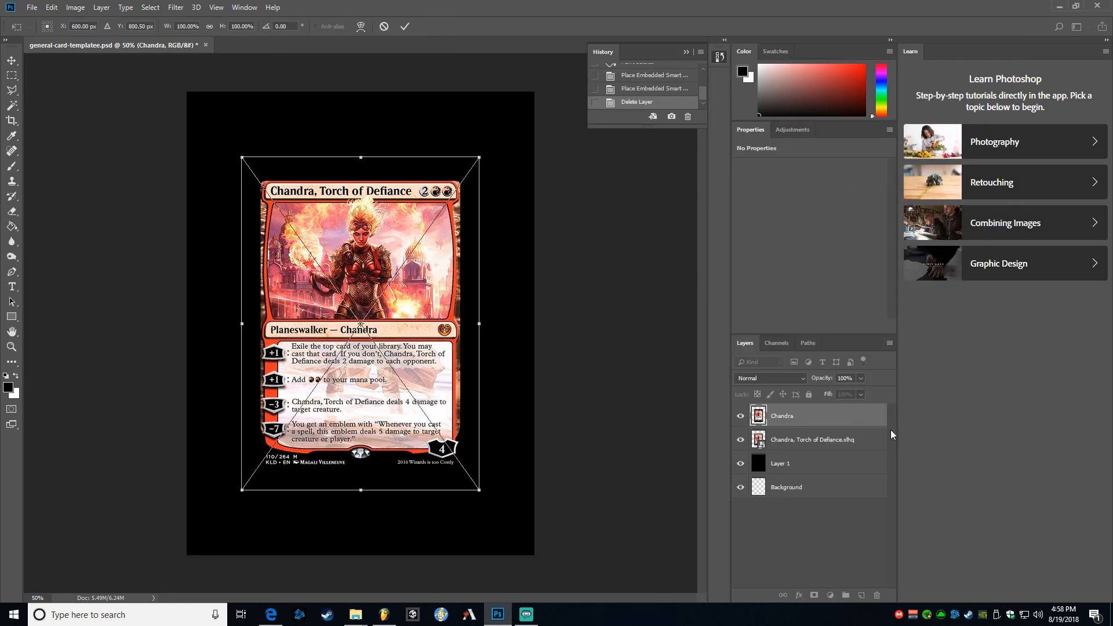
{"action": "key", "text": "Return"}
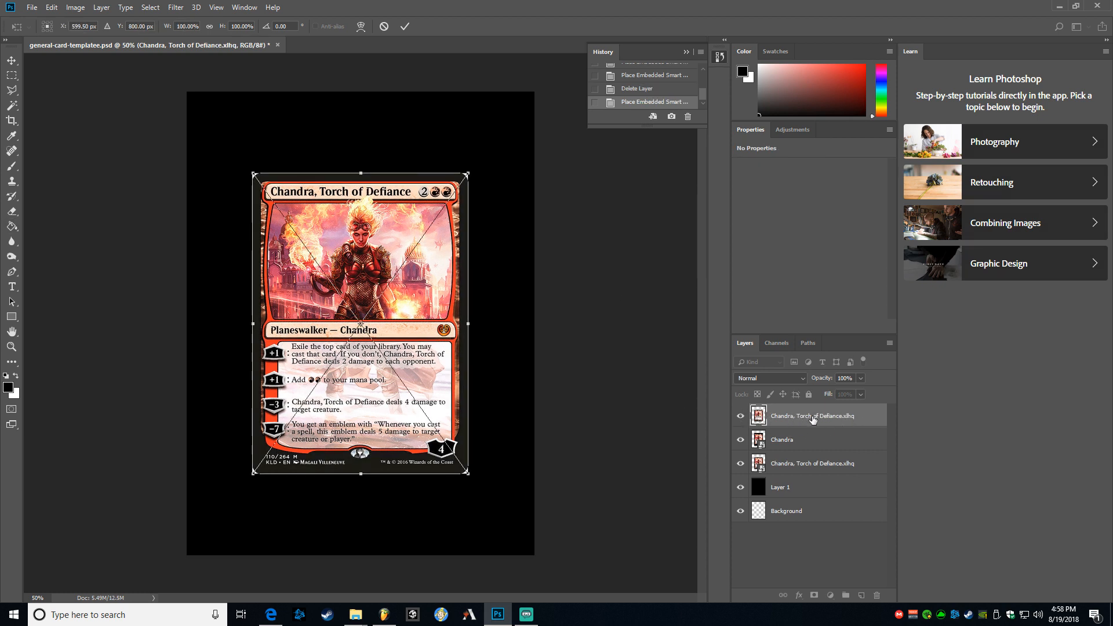
{"action": "key", "text": "Return"}
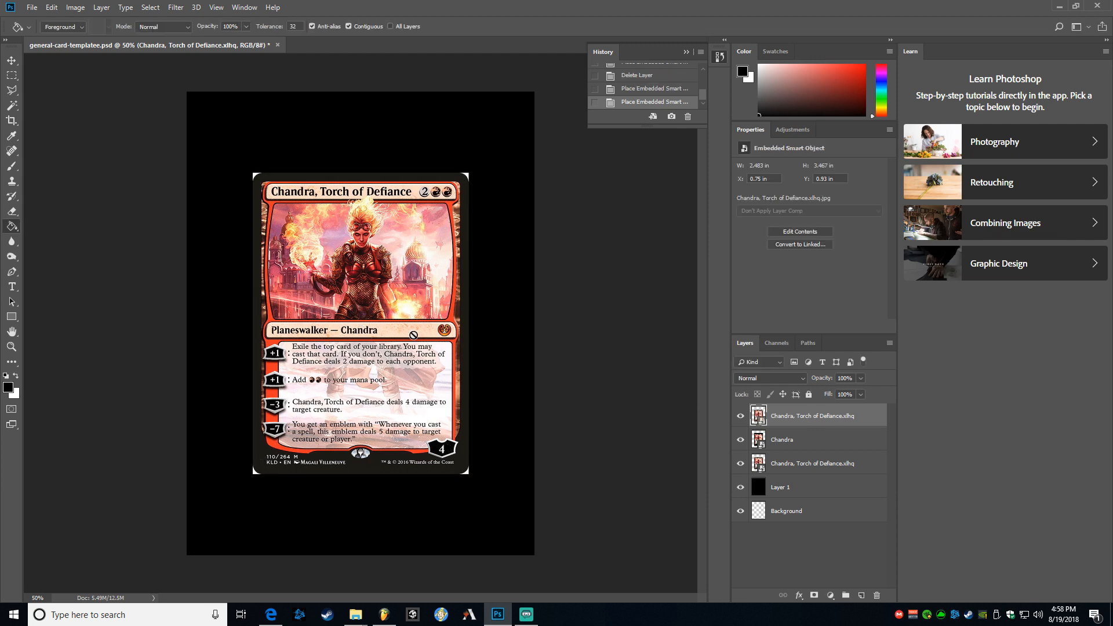
{"action": "right_click", "coordinate": [780, 413]}
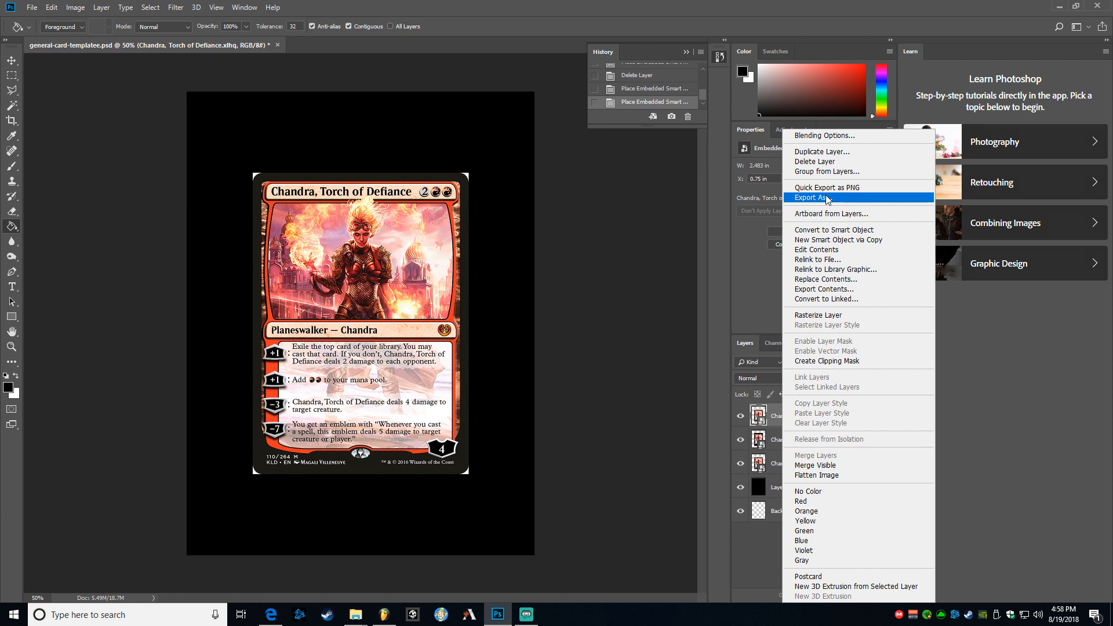
{"action": "left_click", "coordinate": [807, 162]}
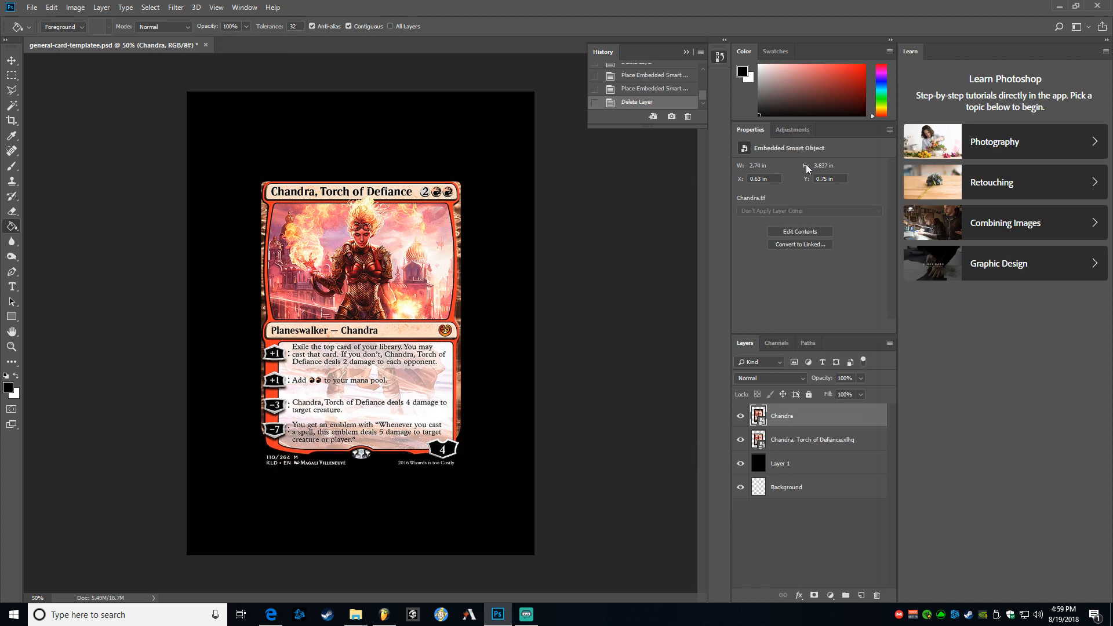
Step: Toggle the "Chandra" layer's visibility repeatedly to compare it with the card image beneath, leaving it hidden
{"action": "left_click", "coordinate": [740, 415]}
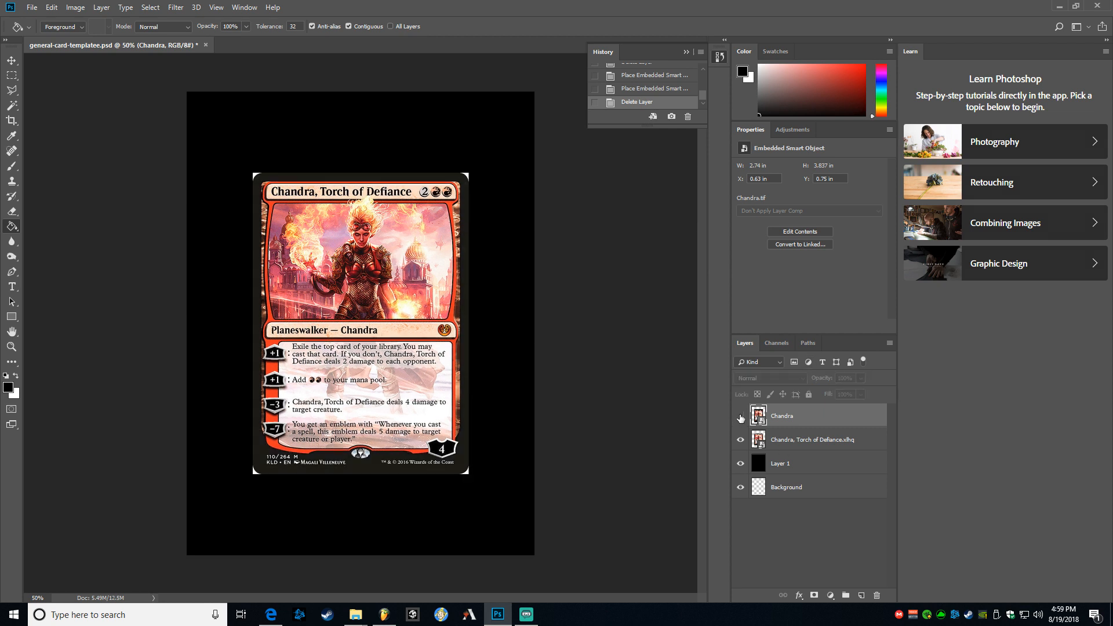
{"action": "left_click", "coordinate": [740, 416]}
{"action": "left_click", "coordinate": [740, 416]}
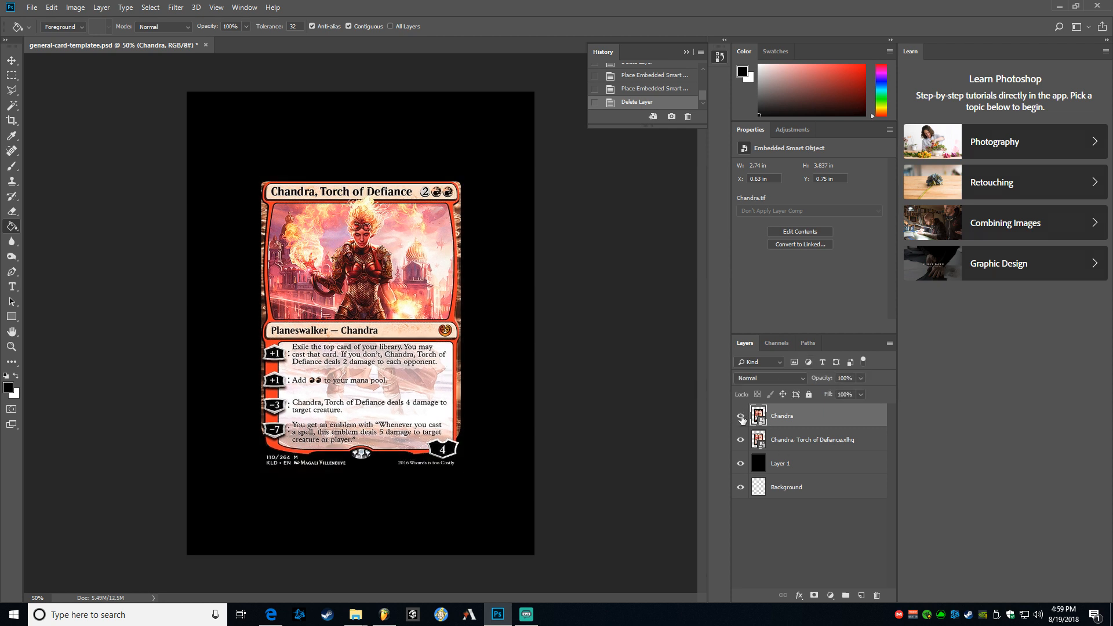
{"action": "left_click", "coordinate": [741, 416]}
{"action": "left_click", "coordinate": [741, 417]}
{"action": "left_click", "coordinate": [741, 416]}
{"action": "left_click", "coordinate": [741, 417]}
{"action": "left_click", "coordinate": [741, 417]}
{"action": "left_click", "coordinate": [740, 417]}
{"action": "left_click", "coordinate": [741, 417]}
{"action": "left_click", "coordinate": [741, 416]}
{"action": "left_click", "coordinate": [741, 417]}
{"action": "left_click", "coordinate": [740, 417]}
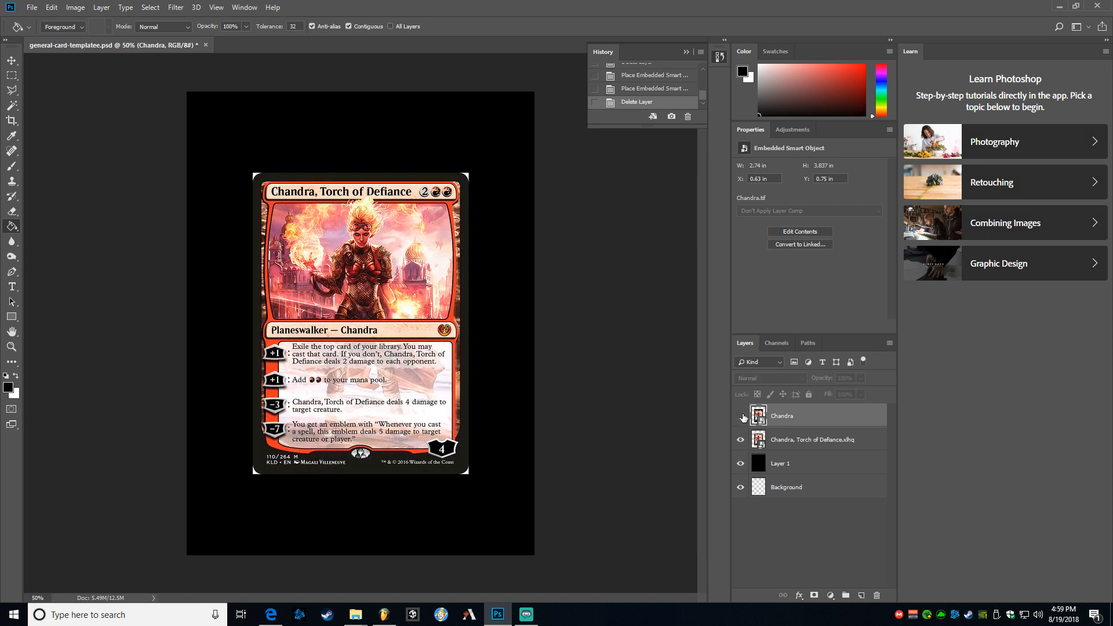
Step: Rasterize the "Chandra, Torch of Defiance.xlhq" and "Chandra" layers
{"action": "left_click", "coordinate": [12, 65]}
{"action": "left_click", "coordinate": [824, 446]}
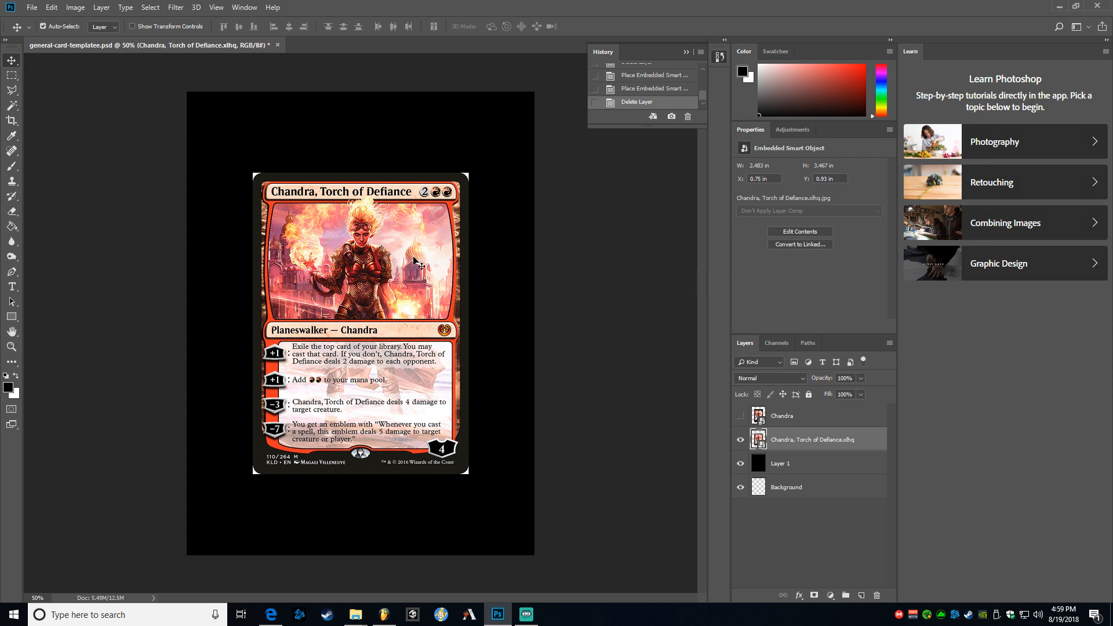
{"action": "right_click", "coordinate": [804, 442]}
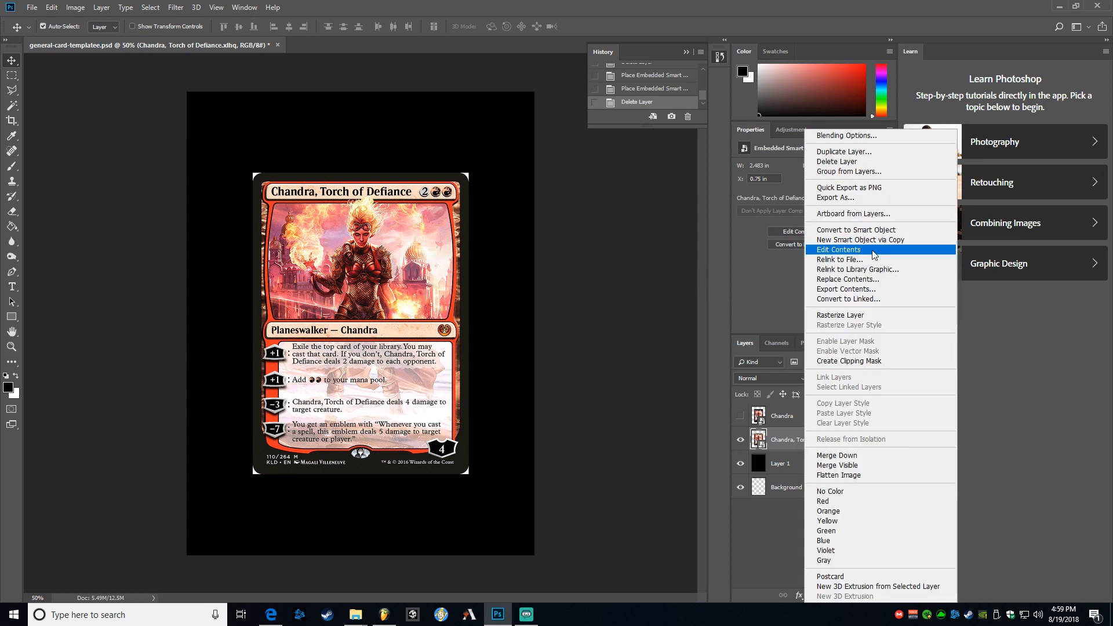
{"action": "left_click", "coordinate": [833, 316]}
{"action": "right_click", "coordinate": [786, 418]}
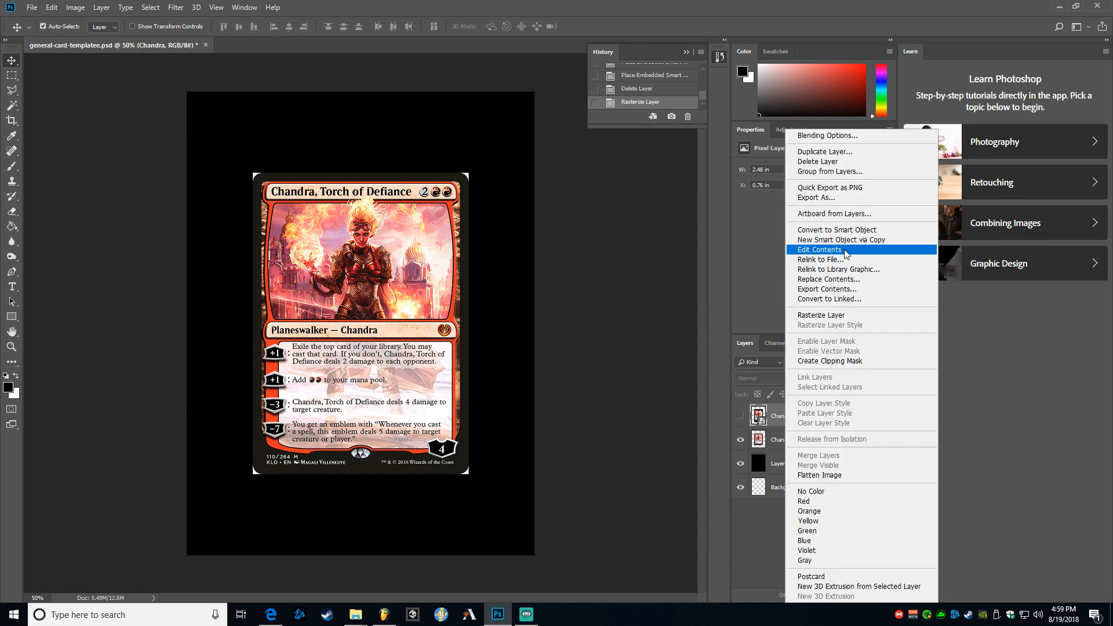
{"action": "left_click", "coordinate": [818, 316]}
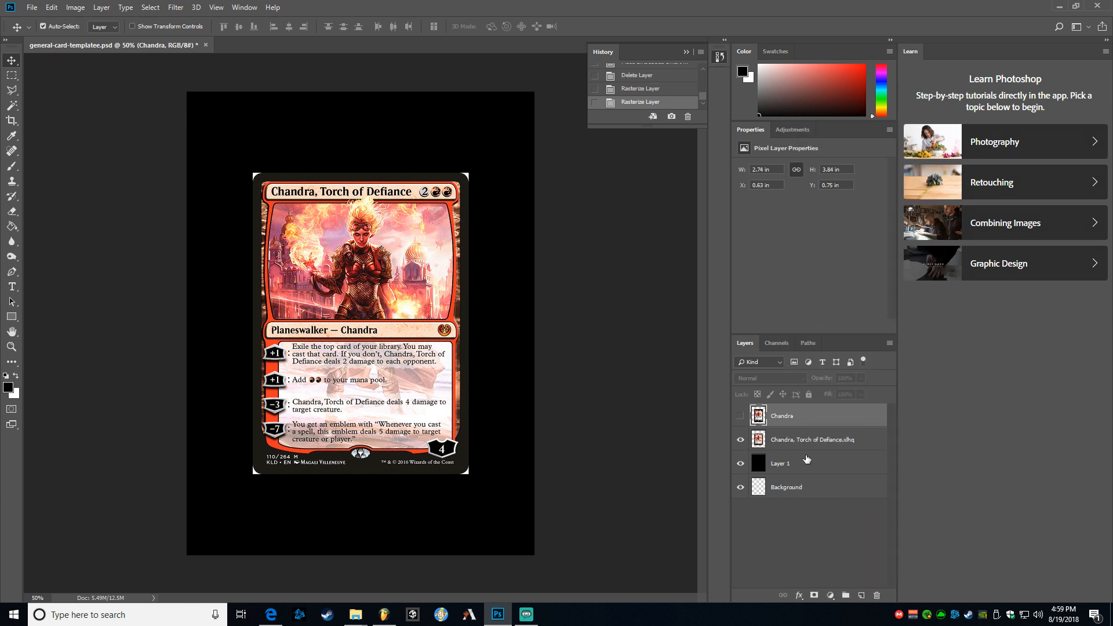
Step: Free Transform the "Chandra, Torch of Defiance.xlhq" layer so the card stretches to all four edges of the canvas
{"action": "left_click", "coordinate": [797, 442]}
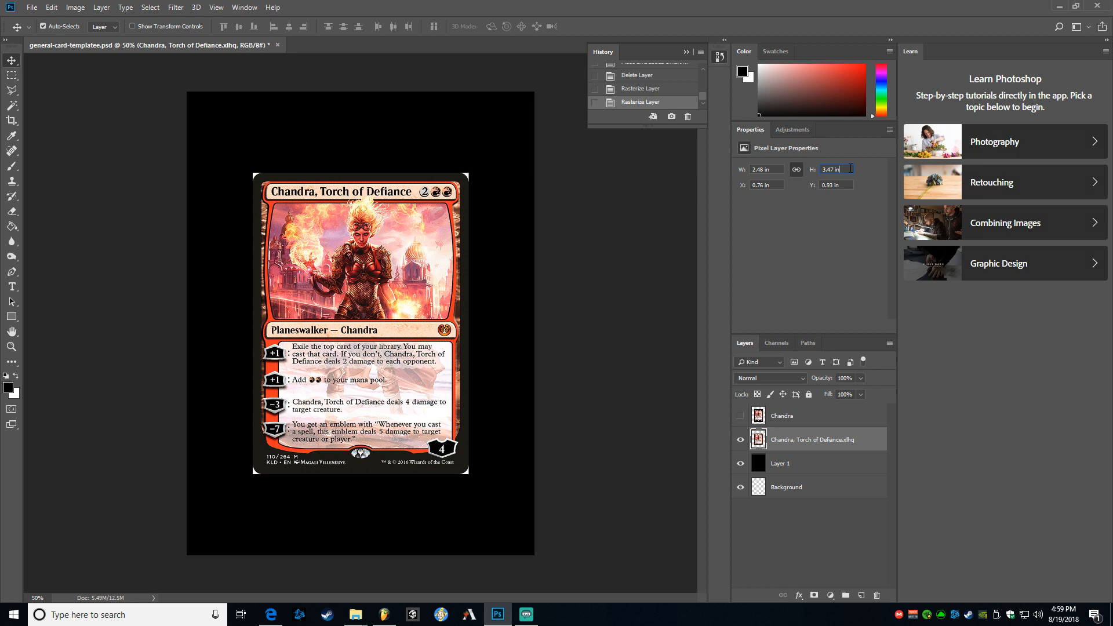
{"action": "left_click_drag", "start_coordinate": [851, 168], "coordinate": [822, 169]}
{"action": "key", "text": "w"}
{"action": "left_click", "coordinate": [51, 7]}
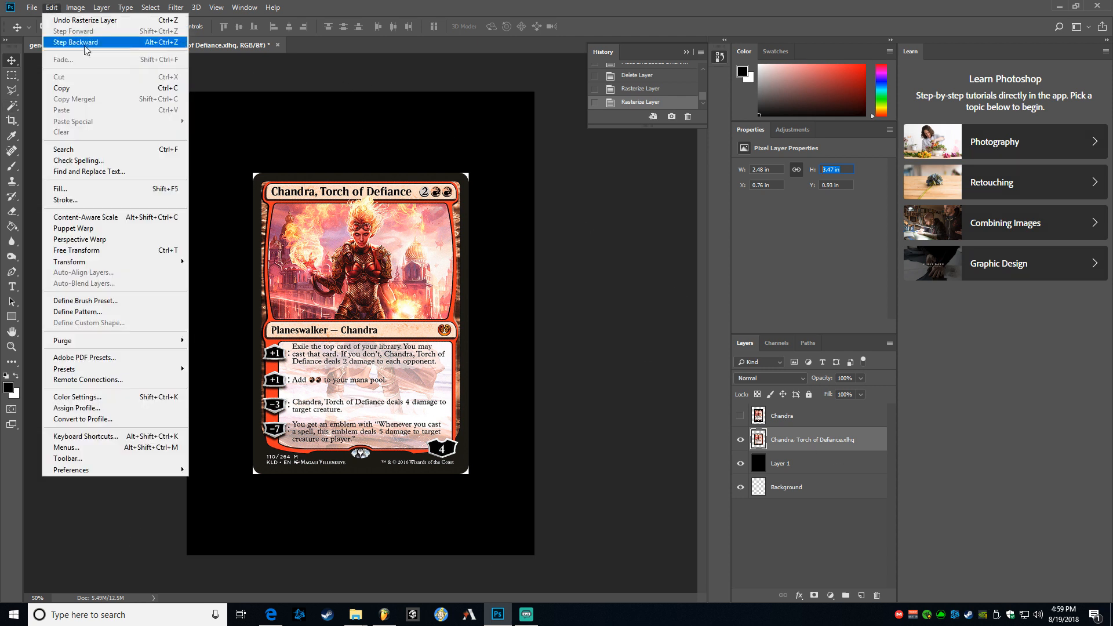
{"action": "left_click", "coordinate": [81, 250]}
{"action": "left_click_drag", "start_coordinate": [361, 173], "coordinate": [361, 92]}
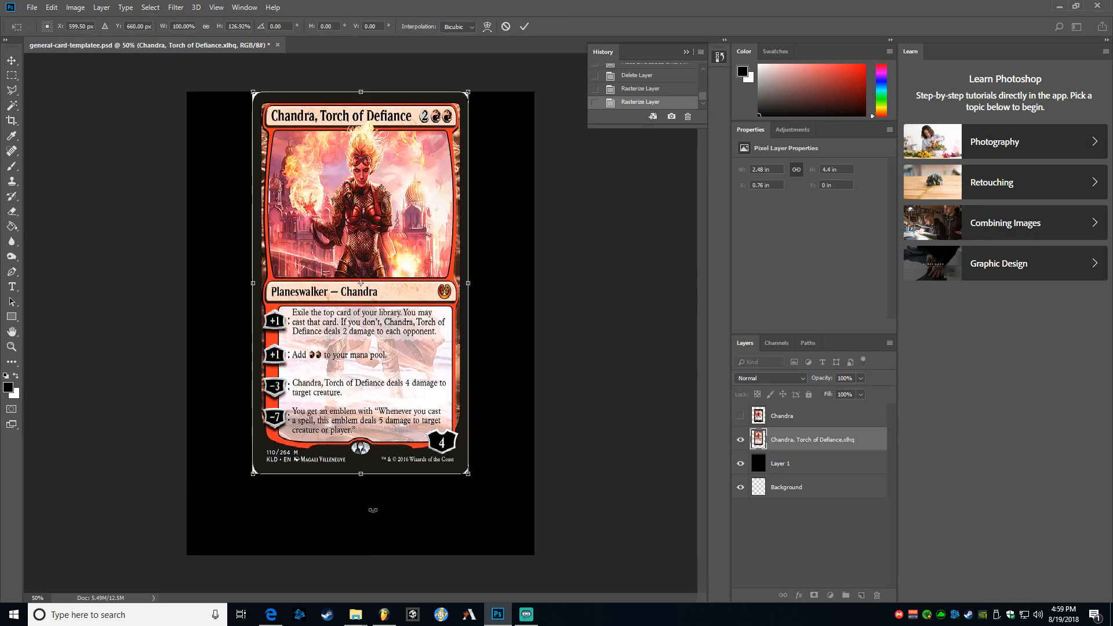
{"action": "left_click_drag", "start_coordinate": [361, 473], "coordinate": [367, 554]}
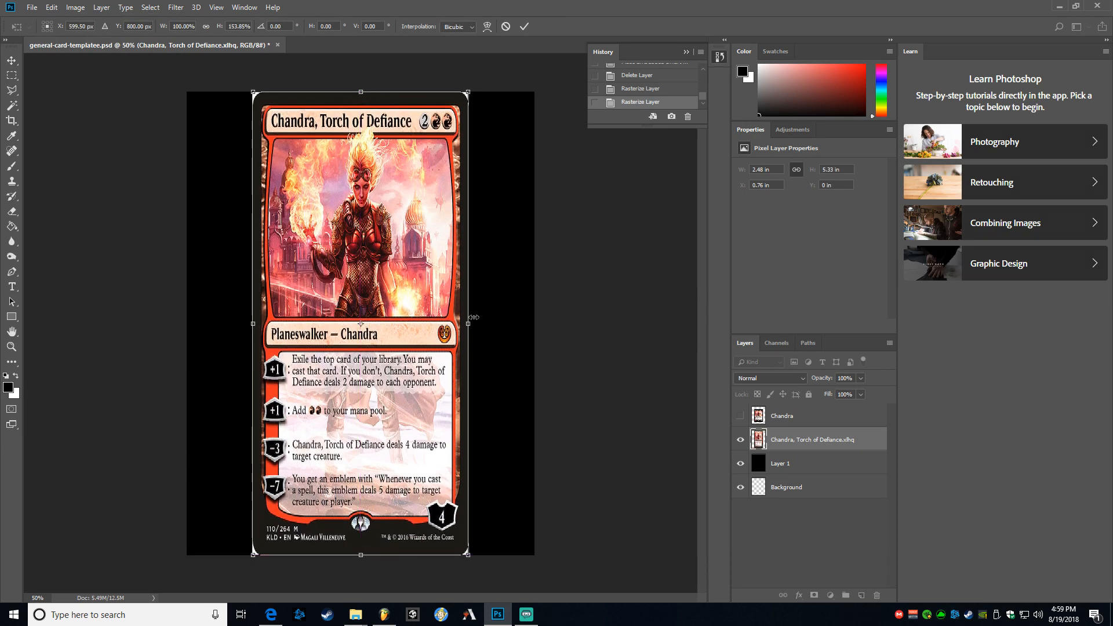
{"action": "left_click_drag", "start_coordinate": [468, 316], "coordinate": [535, 330]}
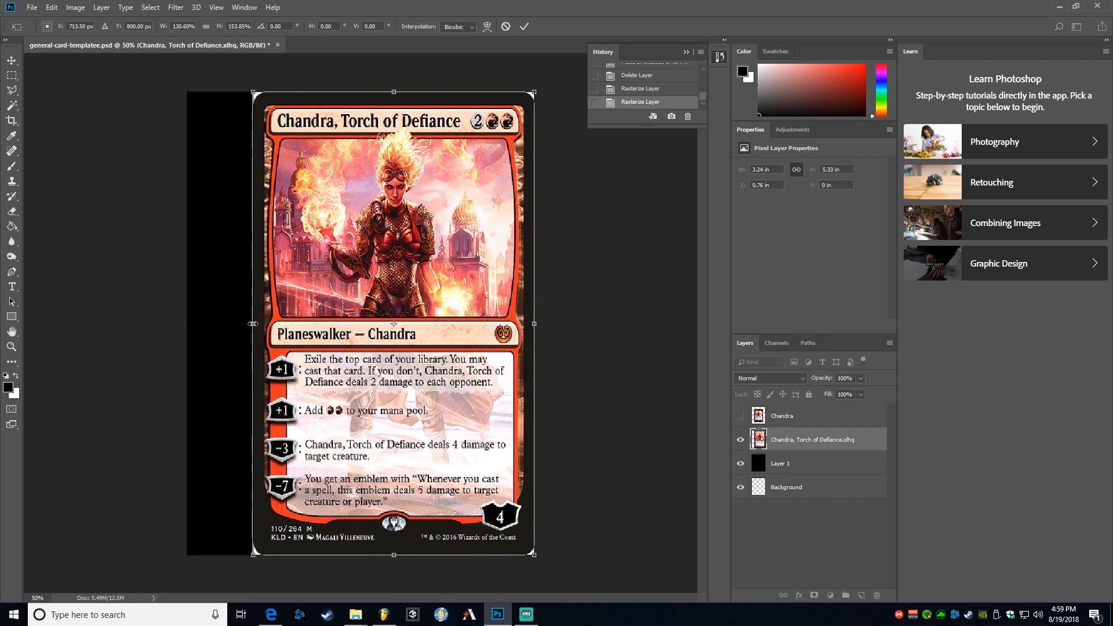
{"action": "left_click_drag", "start_coordinate": [252, 324], "coordinate": [186, 326]}
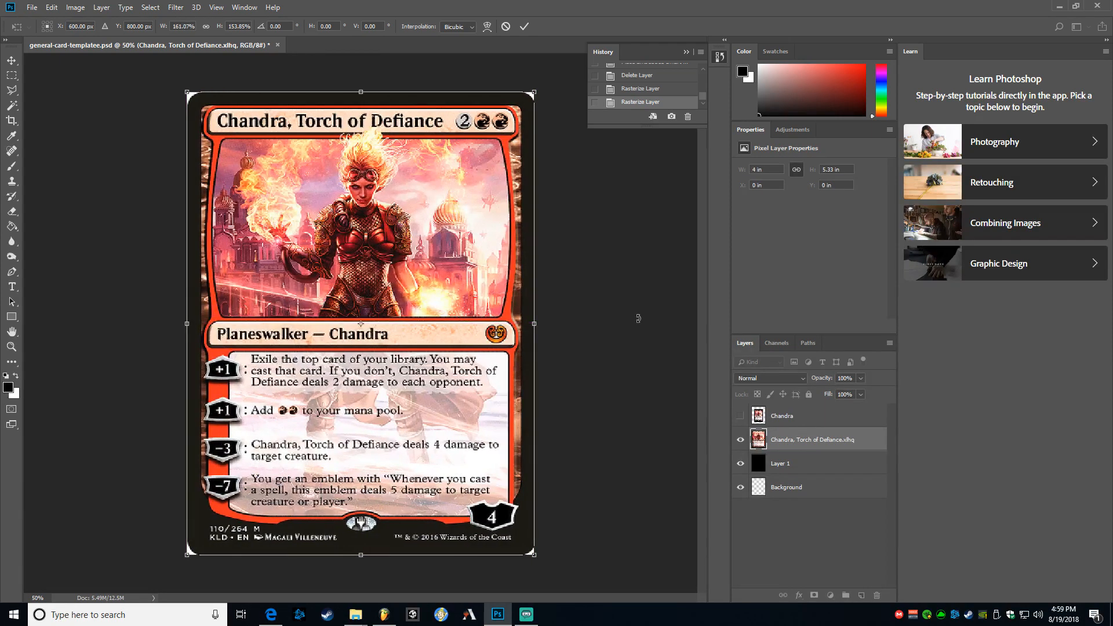
{"action": "key", "text": "Return"}
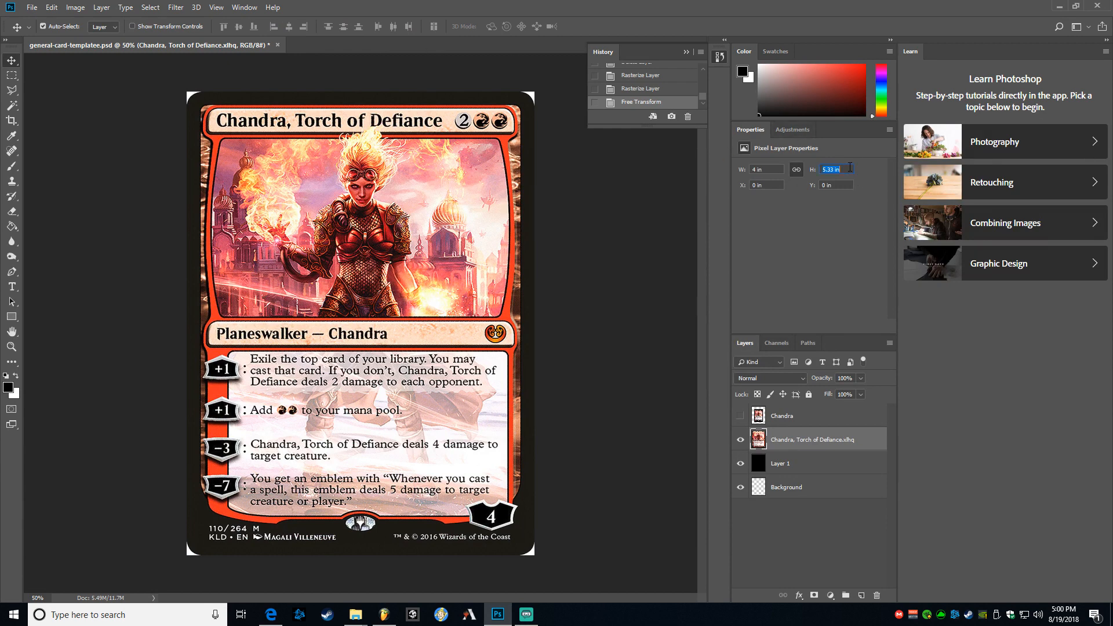
Step: Set the enlarged card's height to 4.9 in with proportions linked, and centre it on the black template
{"action": "type", "text": "4.9"}
{"action": "key", "text": "Return"}
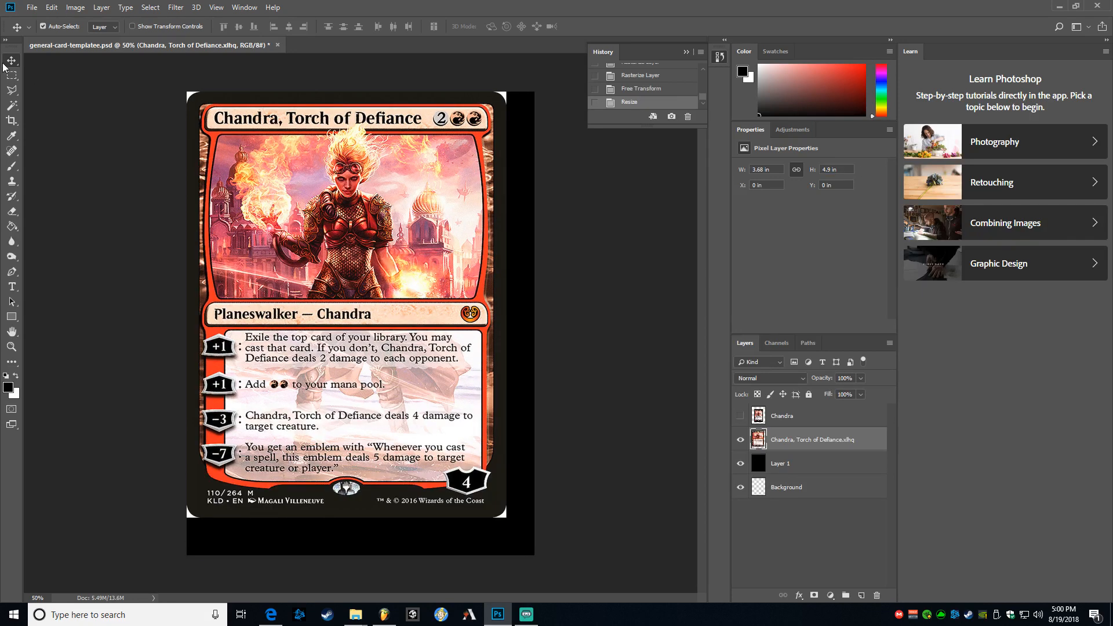
{"action": "mouse_move", "coordinate": [385, 273]}
{"action": "left_mouse_down"}
{"action": "mouse_move", "coordinate": [409, 281]}
{"action": "mouse_move", "coordinate": [395, 287]}
{"action": "left_mouse_up"}
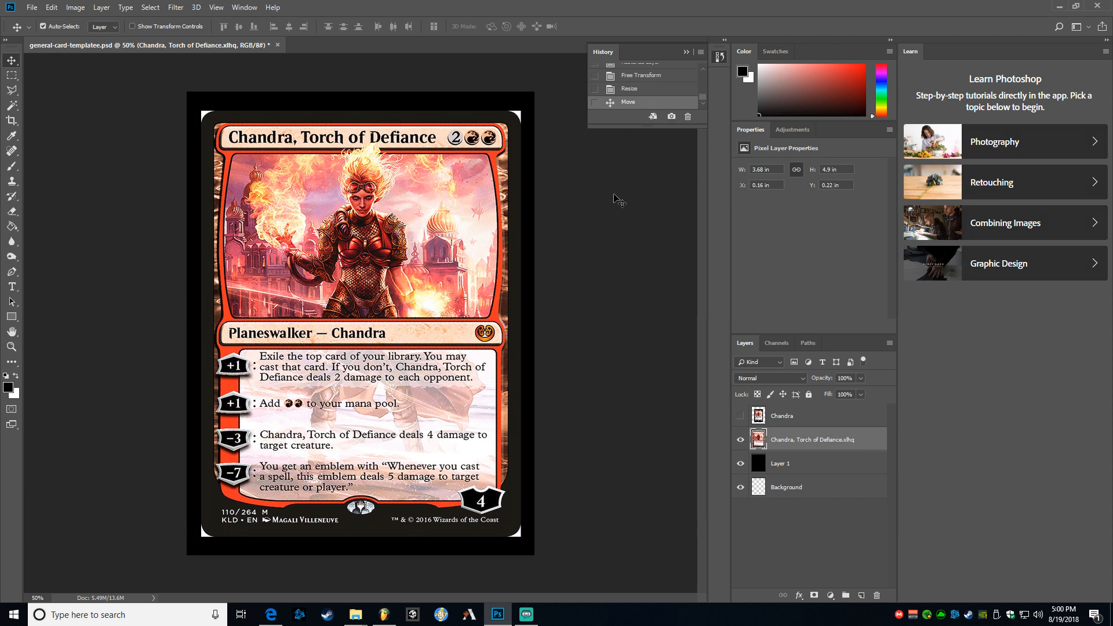
Step: Select the dark outer border of the "Chandra, Torch of Defiance.xlhq" layer with the Magic Wand at tolerance 32
{"action": "left_click", "coordinate": [777, 417]}
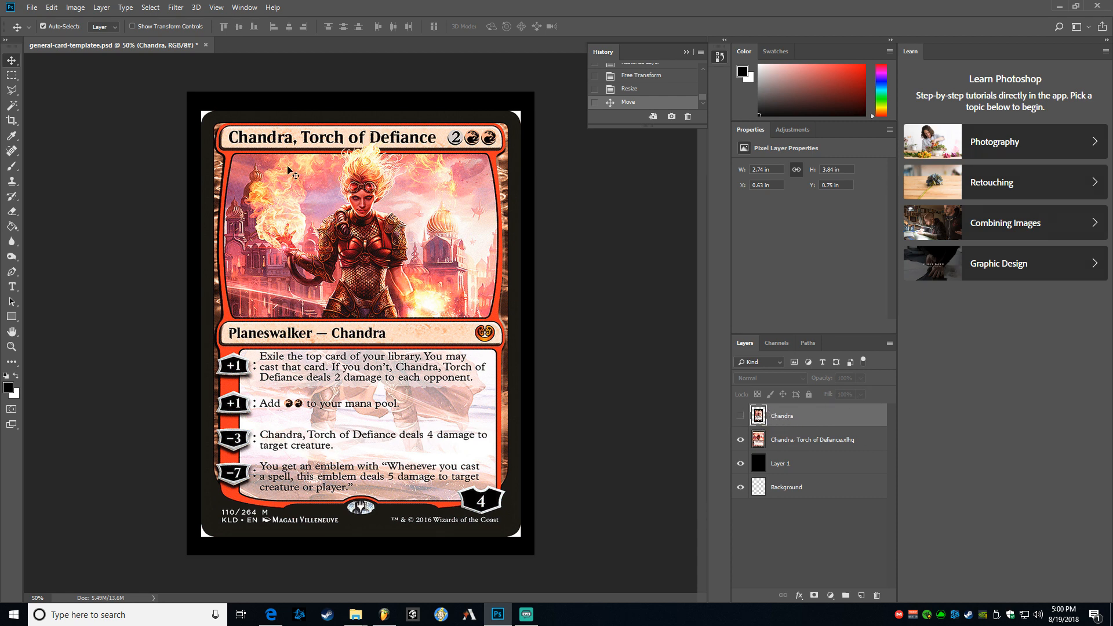
{"action": "left_click", "coordinate": [10, 105]}
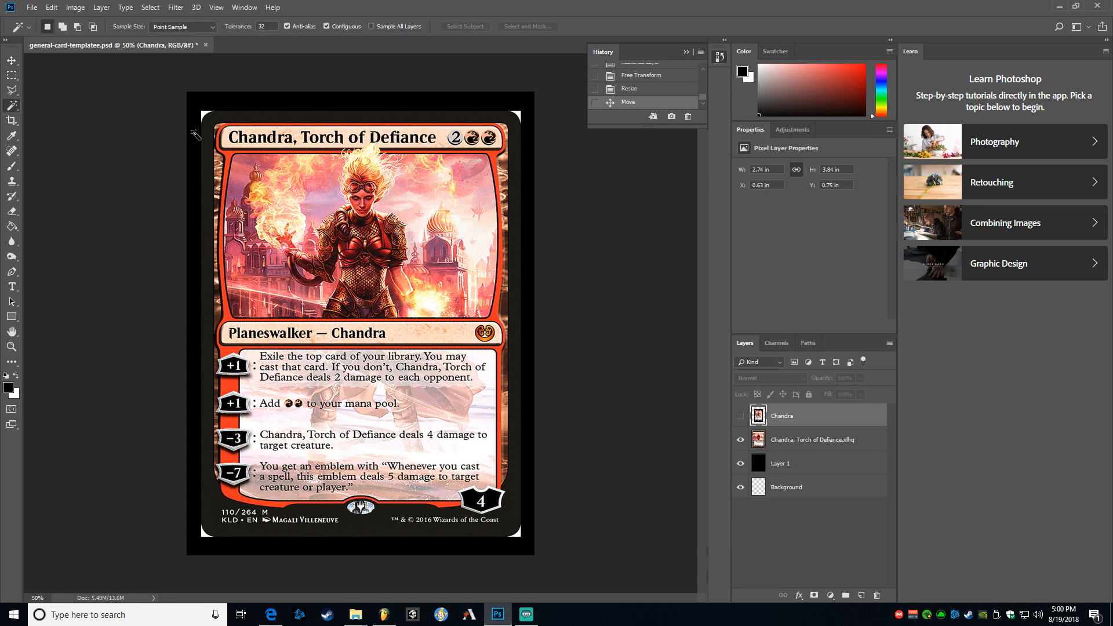
{"action": "left_click", "coordinate": [209, 185]}
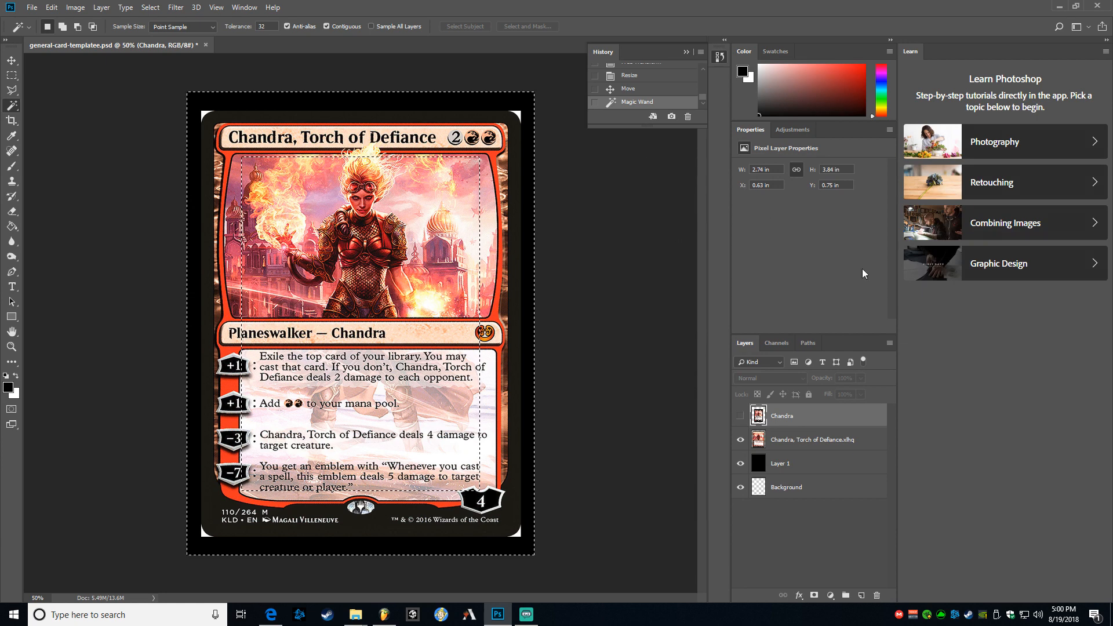
{"action": "left_click", "coordinate": [662, 294]}
{"action": "left_click", "coordinate": [804, 445]}
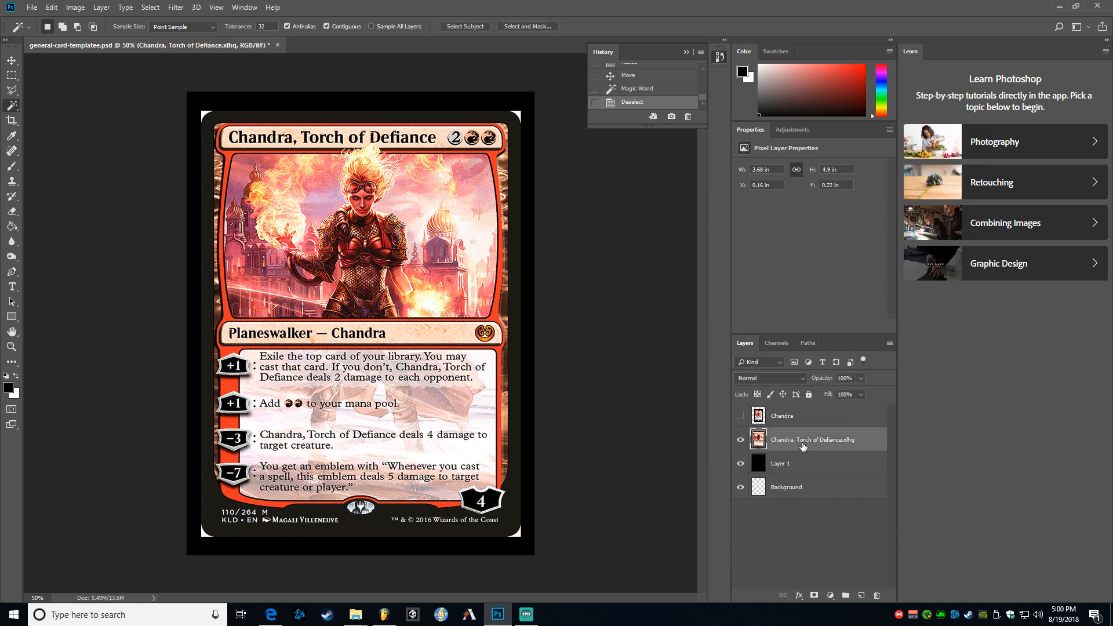
{"action": "left_click", "coordinate": [208, 421]}
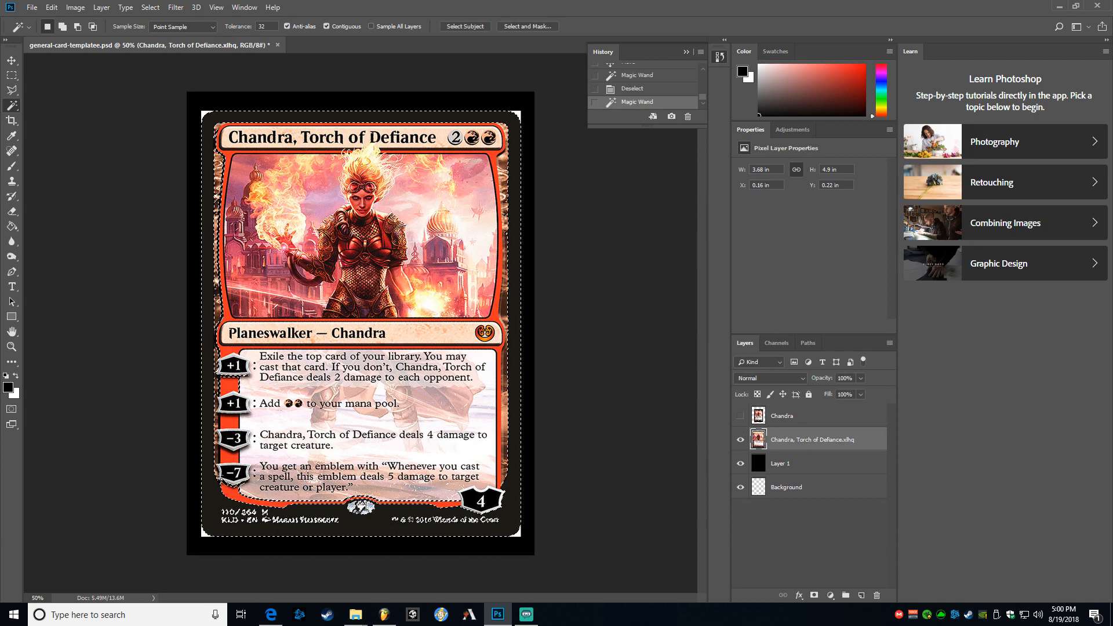
Step: Examine the border selection's edges around the ability icons, the collector text and the card frame
{"action": "scroll", "coordinate": [208, 421], "scroll_direction": "up", "scroll_amount": 5}
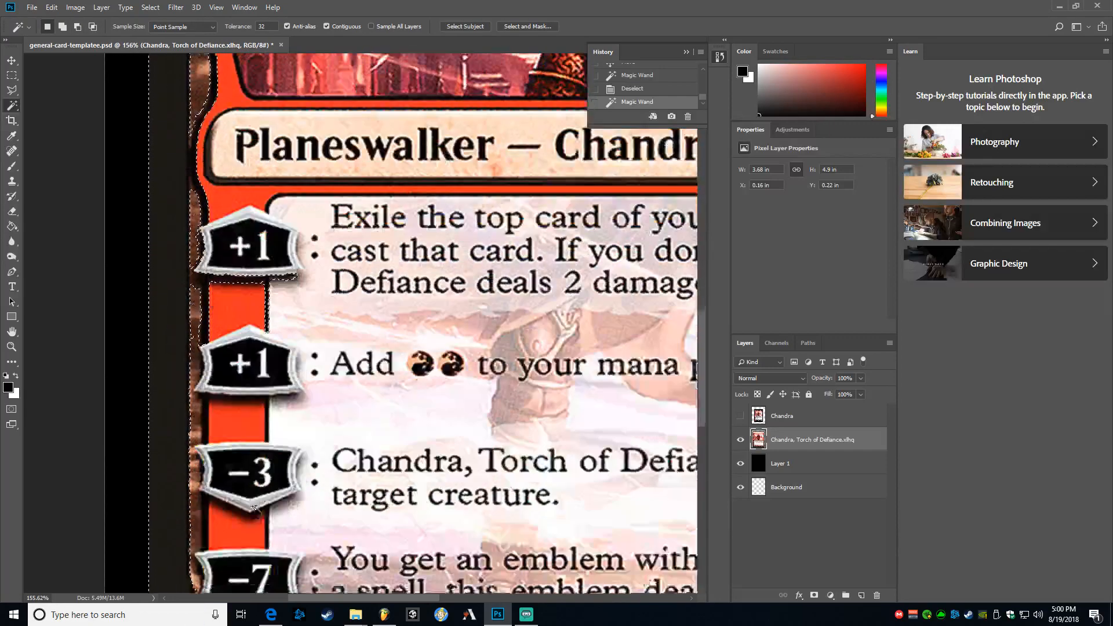
{"action": "scroll", "coordinate": [204, 520], "scroll_direction": "down", "scroll_amount": 2}
{"action": "scroll", "coordinate": [202, 517], "scroll_direction": "down", "scroll_amount": 12}
{"action": "scroll", "coordinate": [166, 485], "scroll_direction": "up", "scroll_amount": 1}
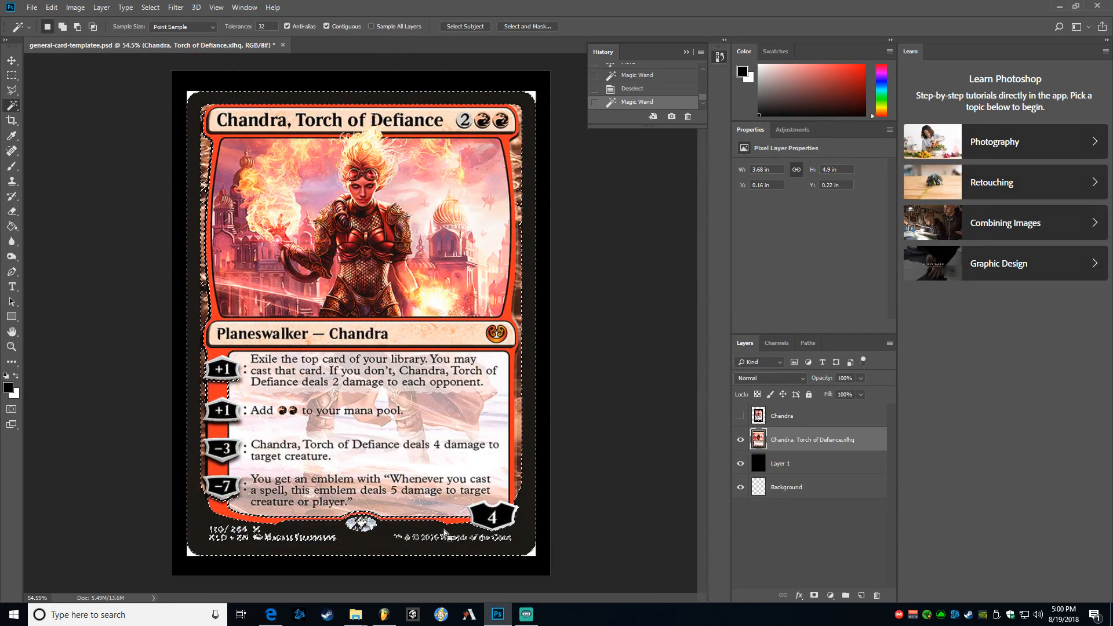
{"action": "scroll", "coordinate": [358, 538], "scroll_direction": "up", "scroll_amount": 4}
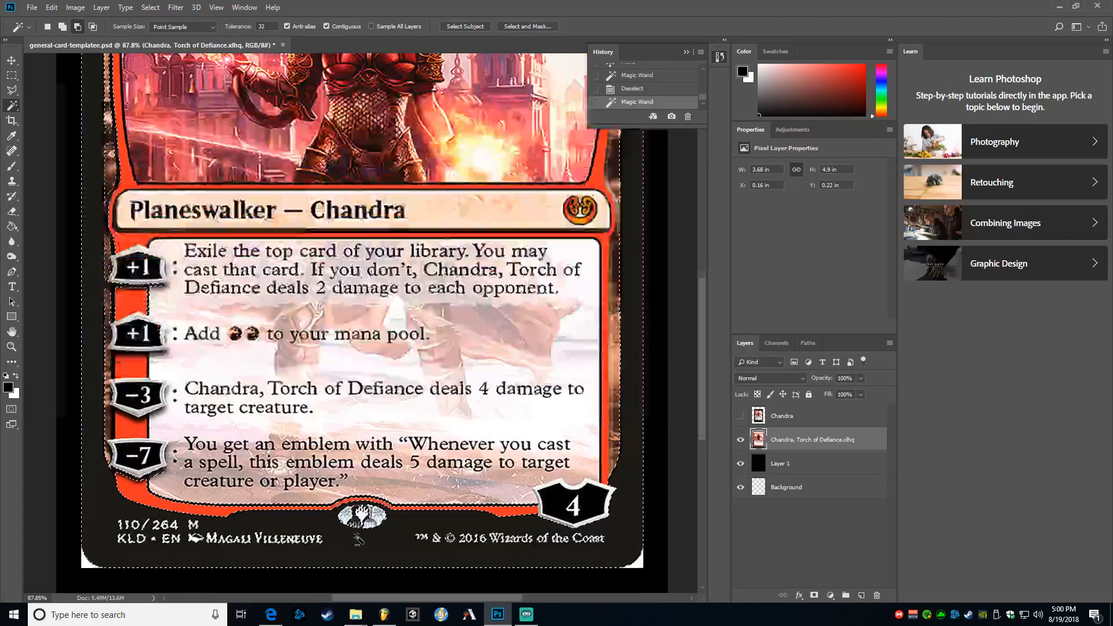
{"action": "scroll", "coordinate": [396, 502], "scroll_direction": "down", "scroll_amount": 4}
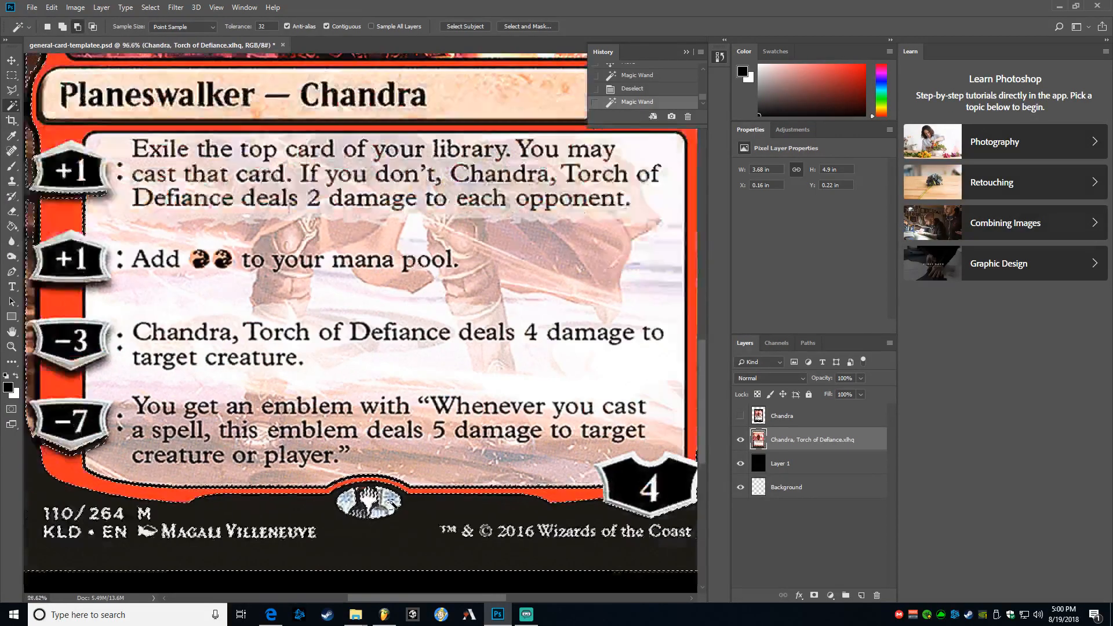
{"action": "scroll", "coordinate": [396, 502], "scroll_direction": "up", "scroll_amount": 2}
{"action": "scroll", "coordinate": [396, 501], "scroll_direction": "down", "scroll_amount": 1}
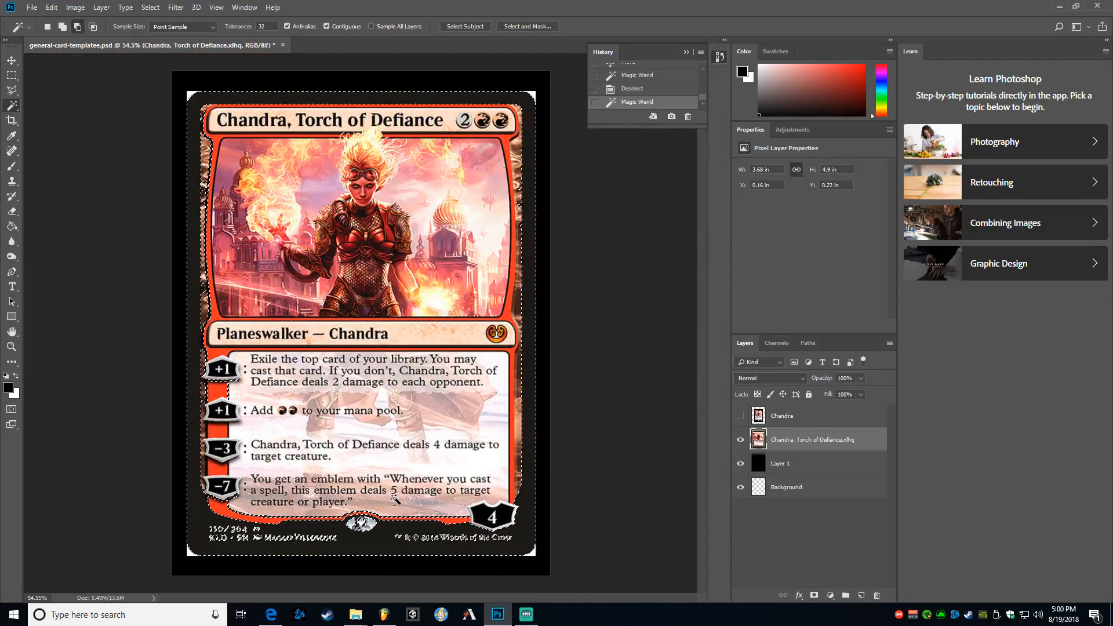
{"action": "scroll", "coordinate": [542, 497], "scroll_direction": "up", "scroll_amount": 2}
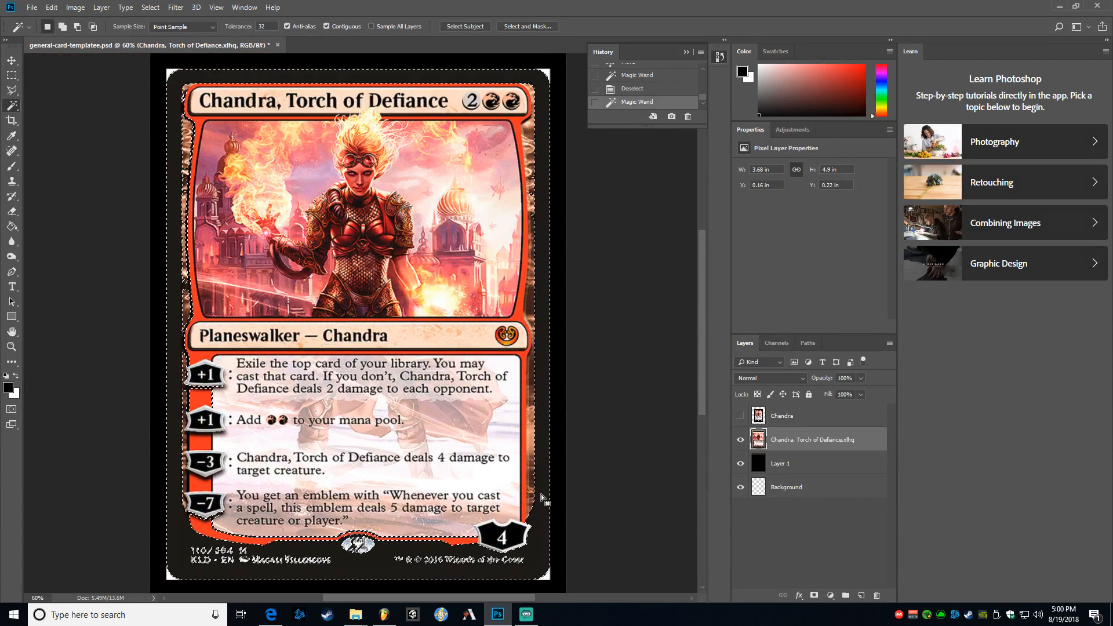
{"action": "scroll", "coordinate": [541, 497], "scroll_direction": "down", "scroll_amount": 1}
{"action": "scroll", "coordinate": [542, 497], "scroll_direction": "up", "scroll_amount": 1}
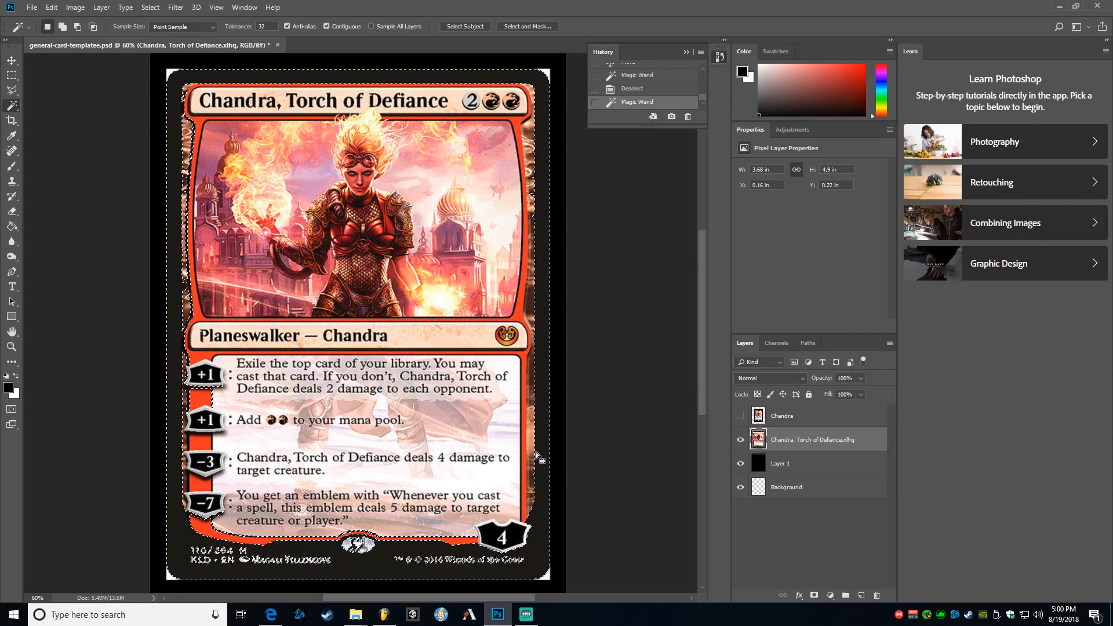
{"action": "scroll", "coordinate": [534, 471], "scroll_direction": "down", "scroll_amount": 3}
{"action": "scroll", "coordinate": [361, 412], "scroll_direction": "up", "scroll_amount": 3}
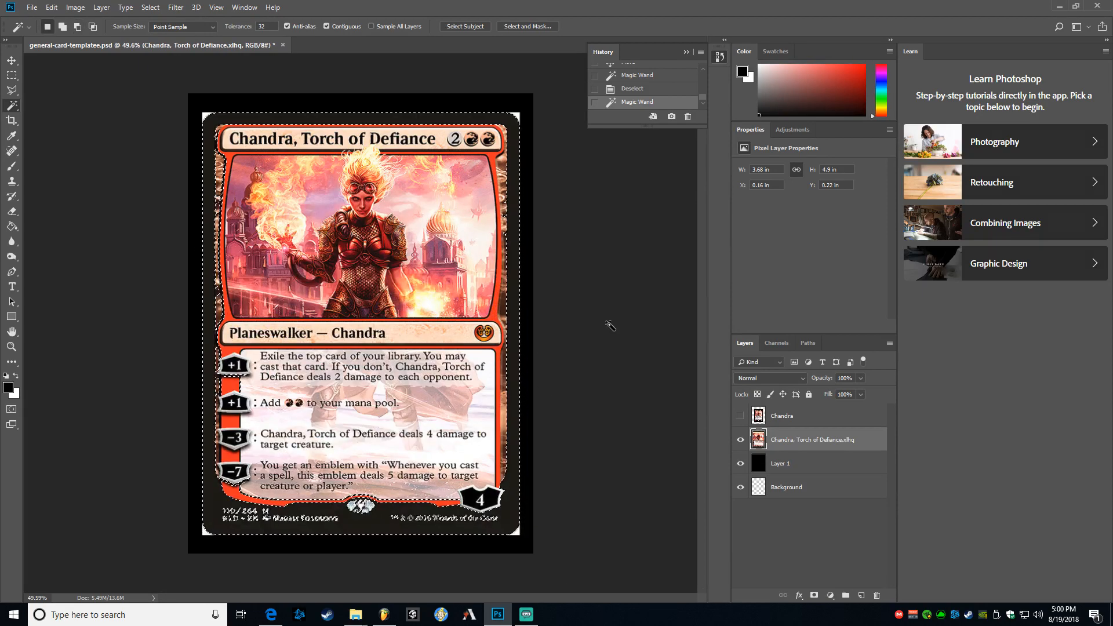
Step: Clear the selected border from the card layer, deselect, and check the frame edges
{"action": "key", "text": "Delete"}
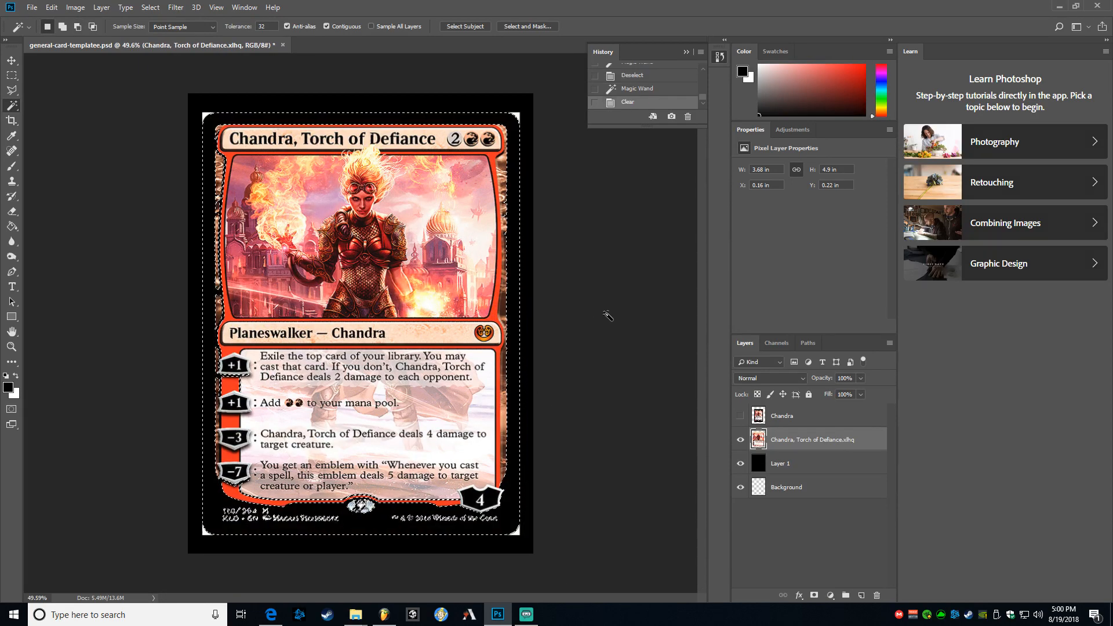
{"action": "key", "text": "ctrl+d"}
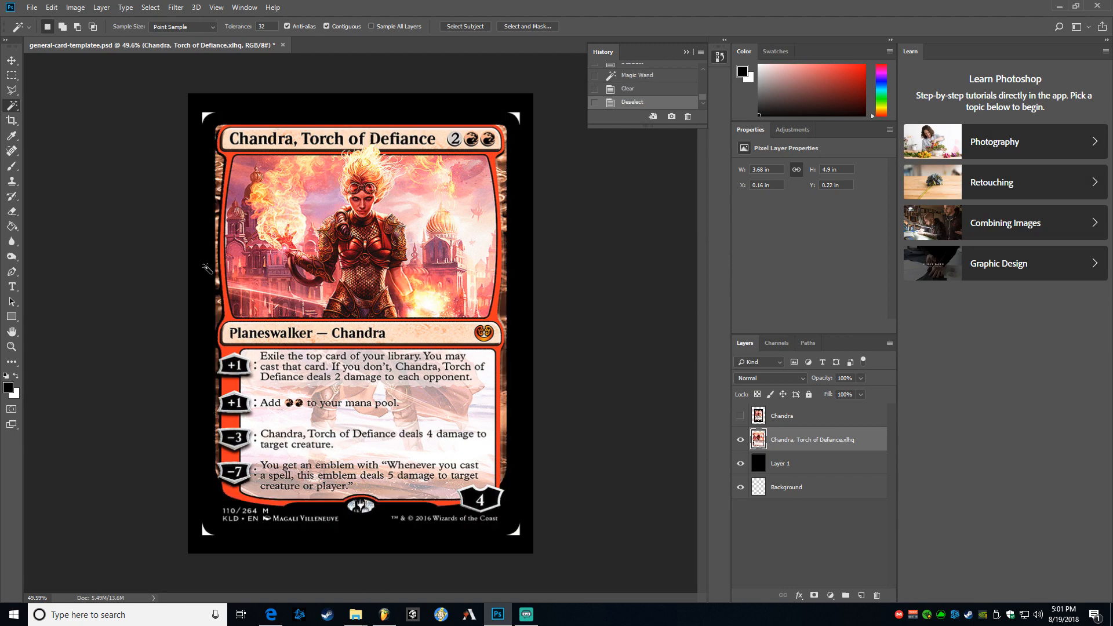
{"action": "scroll", "coordinate": [207, 357], "scroll_direction": "up", "scroll_amount": 2}
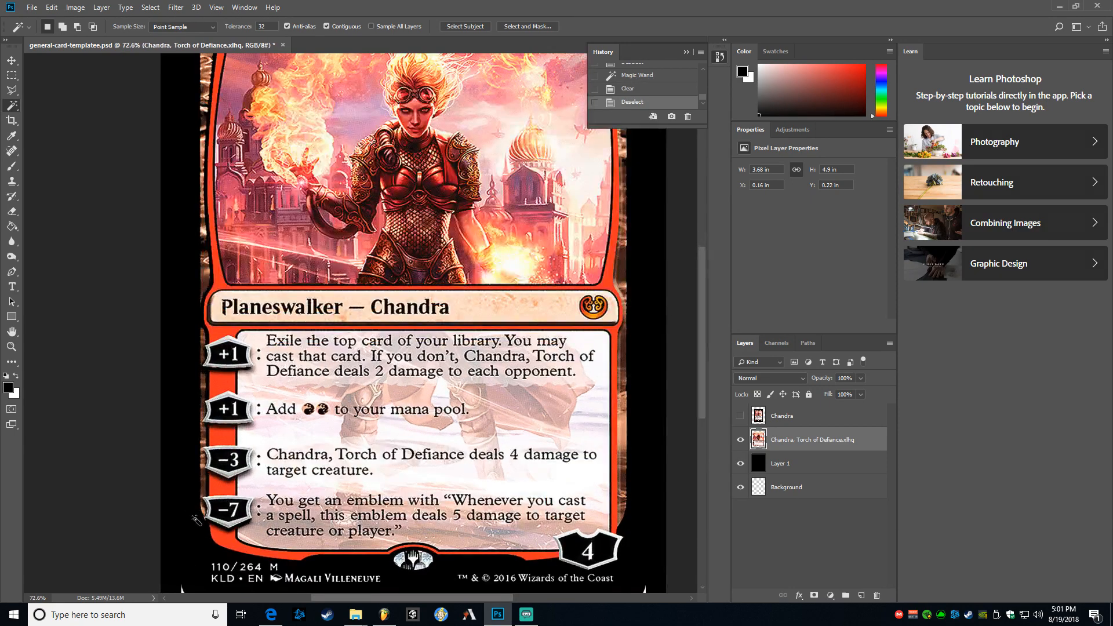
{"action": "scroll", "coordinate": [192, 512], "scroll_direction": "up", "scroll_amount": 2}
{"action": "scroll", "coordinate": [194, 510], "scroll_direction": "down", "scroll_amount": 5}
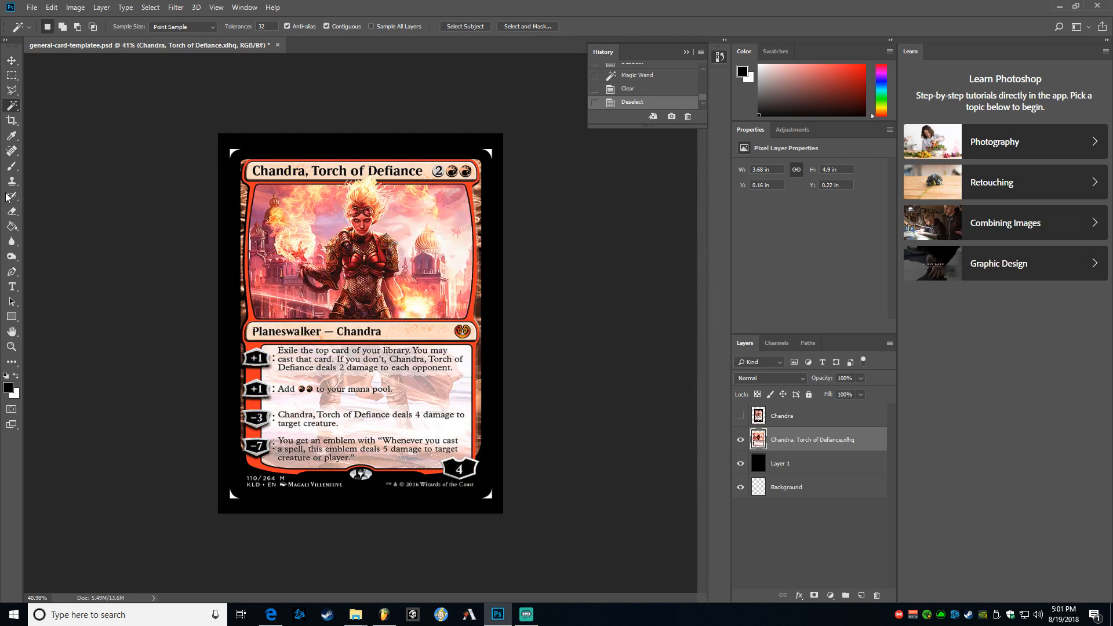
Step: Erase the leftover white fragments at the card's four corners with the Eraser
{"action": "left_click", "coordinate": [12, 211]}
{"action": "left_click", "coordinate": [234, 495]}
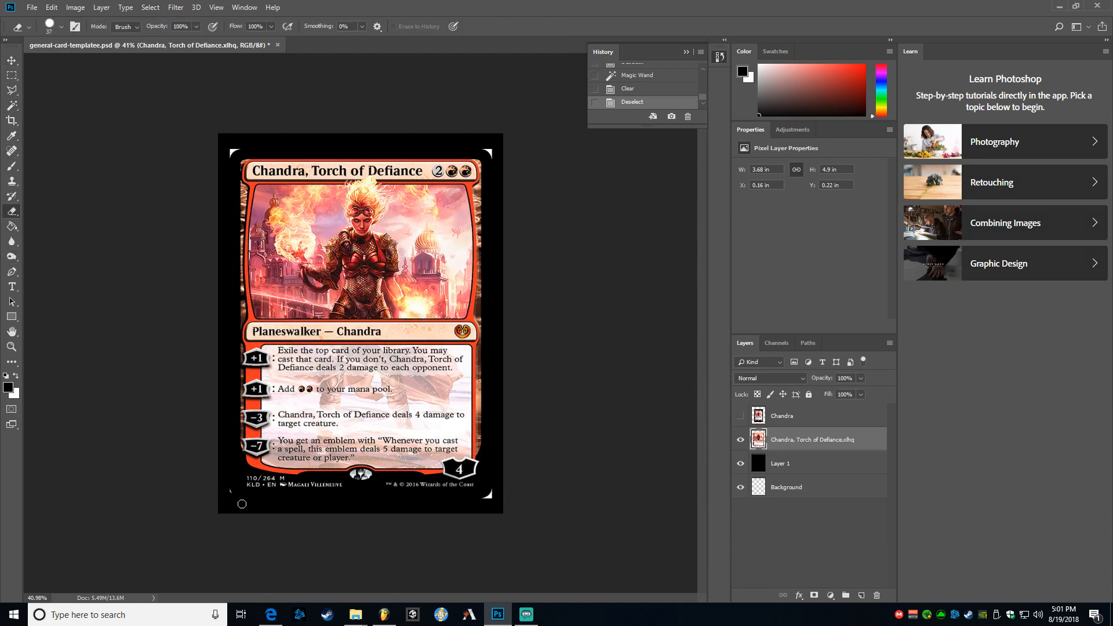
{"action": "left_click", "coordinate": [493, 496]}
{"action": "left_click", "coordinate": [488, 151]}
{"action": "left_click", "coordinate": [228, 152]}
{"action": "left_click_drag", "start_coordinate": [229, 155], "coordinate": [228, 158]}
Step: Select the hidden "Chandra" layer and make it visible over the enlarged card
{"action": "right_click", "coordinate": [803, 439]}
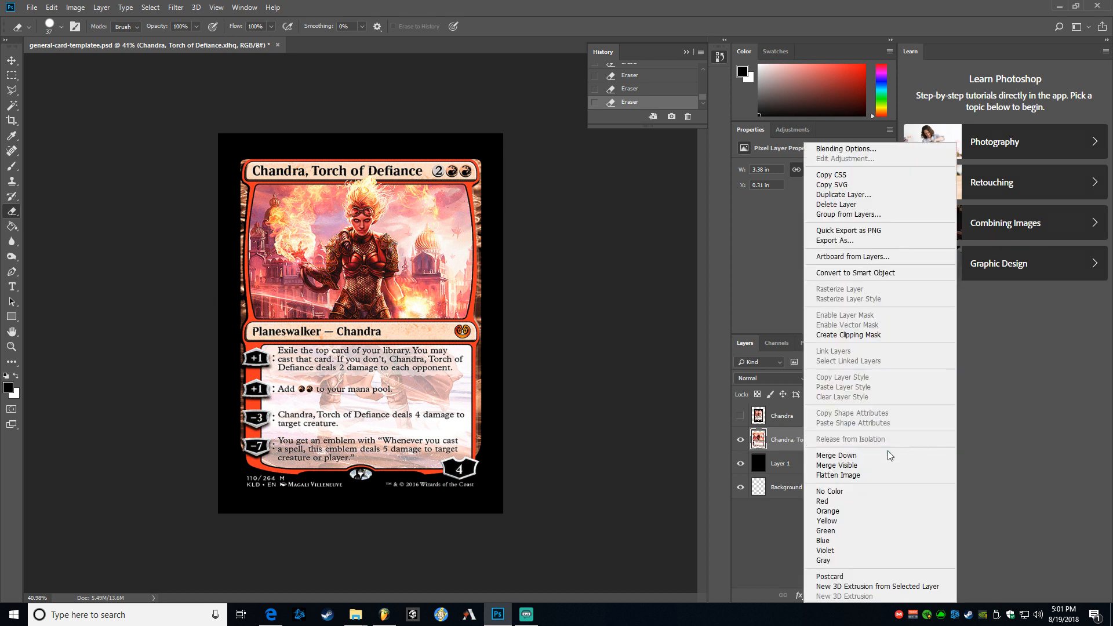
{"action": "left_click", "coordinate": [702, 335]}
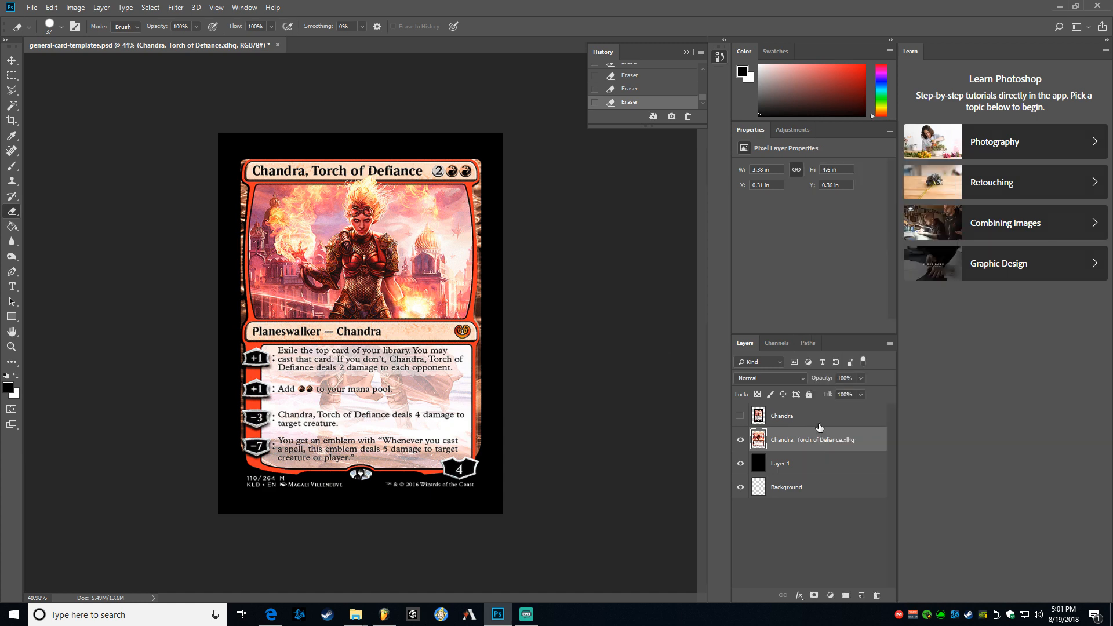
{"action": "left_click", "coordinate": [786, 421]}
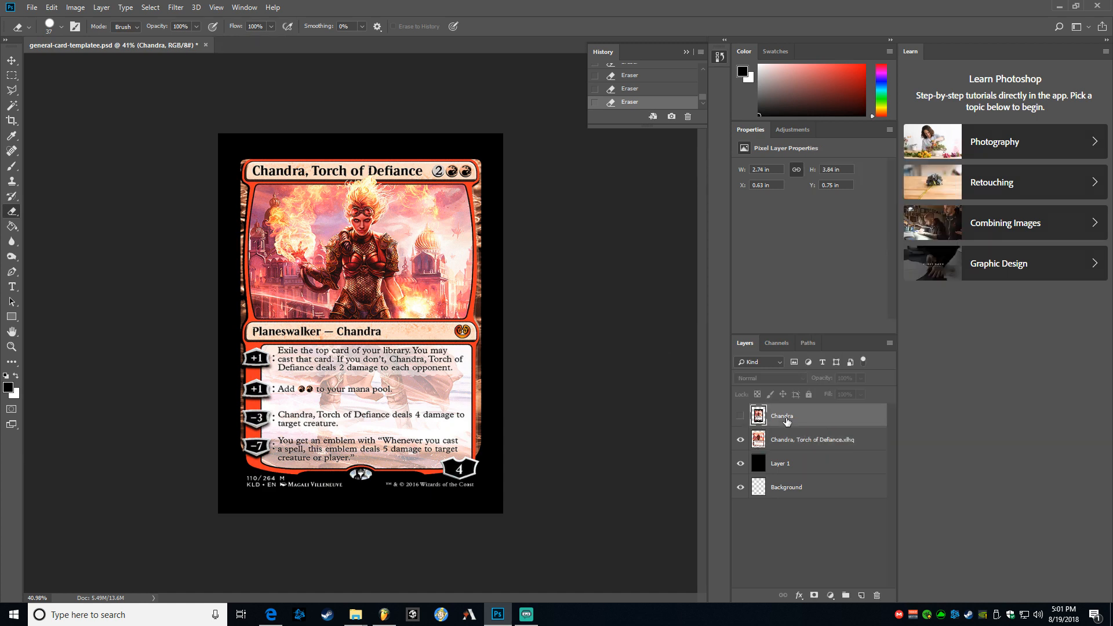
{"action": "left_click", "coordinate": [740, 416]}
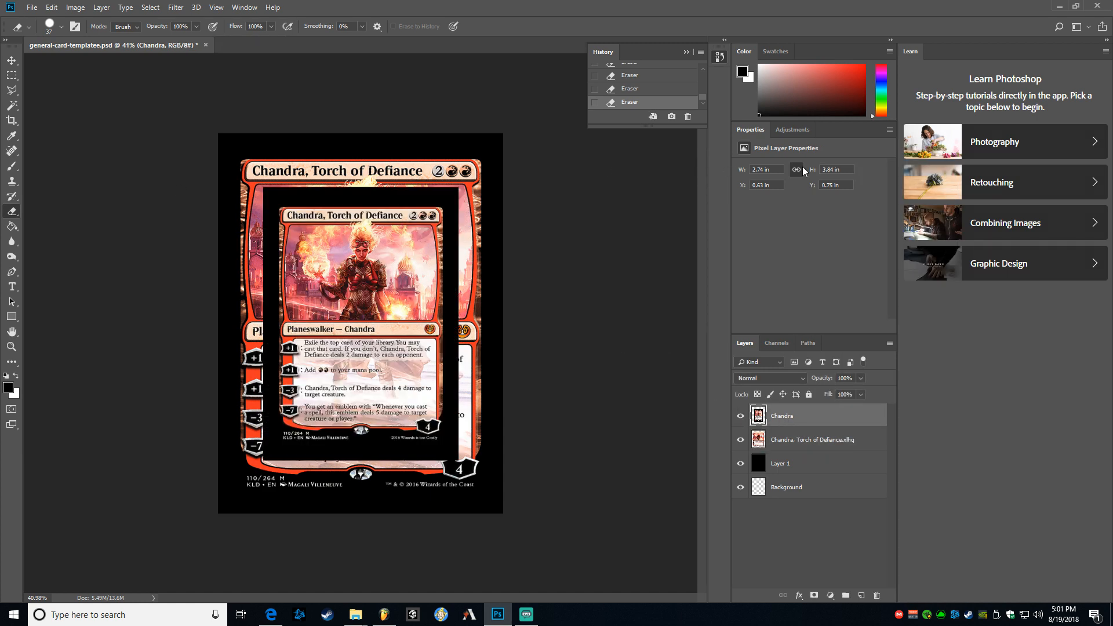
Step: Scale the Chandra layer proportionally to a height of 4.9 in and move it to the centre of the template
{"action": "type", "text": "4.9"}
{"action": "key", "text": "Return"}
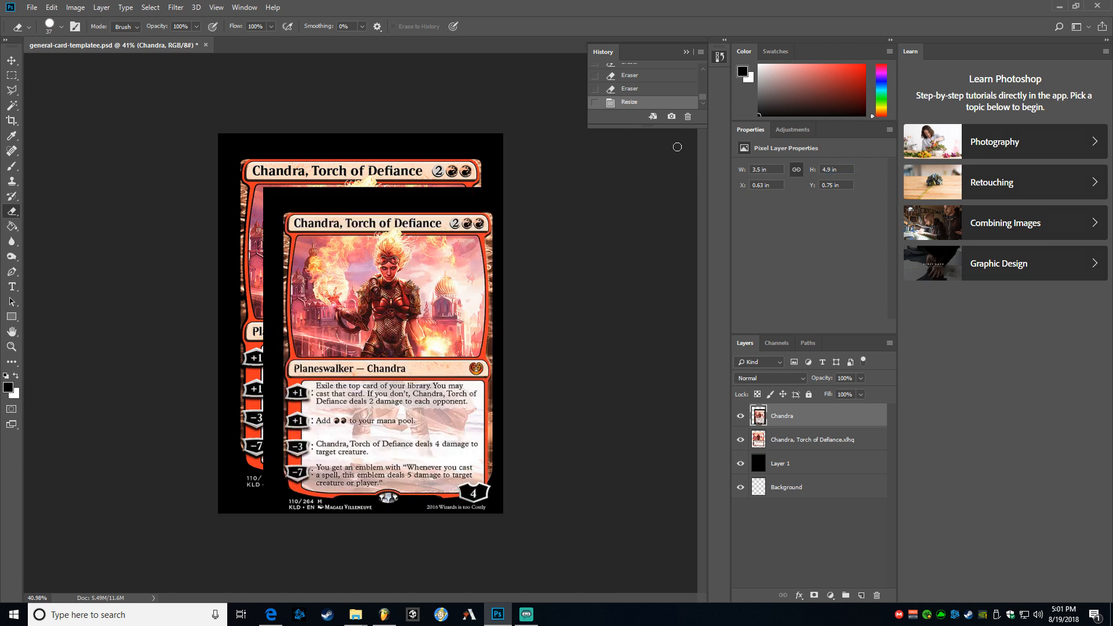
{"action": "left_click", "coordinate": [11, 60]}
{"action": "left_click_drag", "start_coordinate": [375, 337], "coordinate": [347, 302]}
Step: Set the Chandra layer's height to 5.33 in, keeping its proportions, and recentre it over the card beneath
{"action": "left_click", "coordinate": [850, 169]}
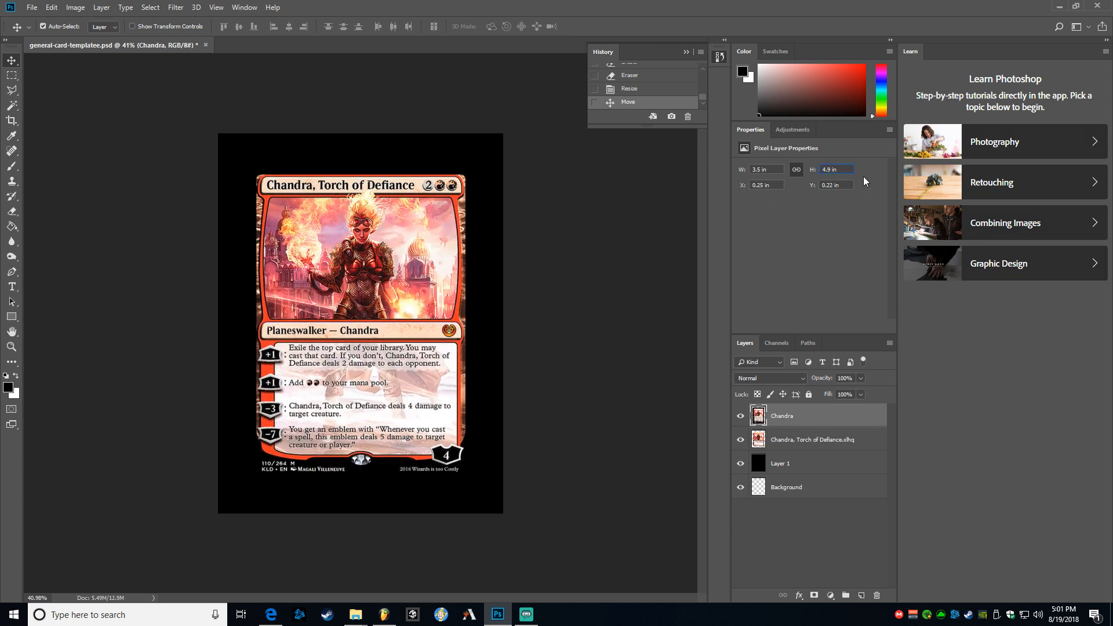
{"action": "type", "text": "5.33"}
{"action": "key", "text": "Return"}
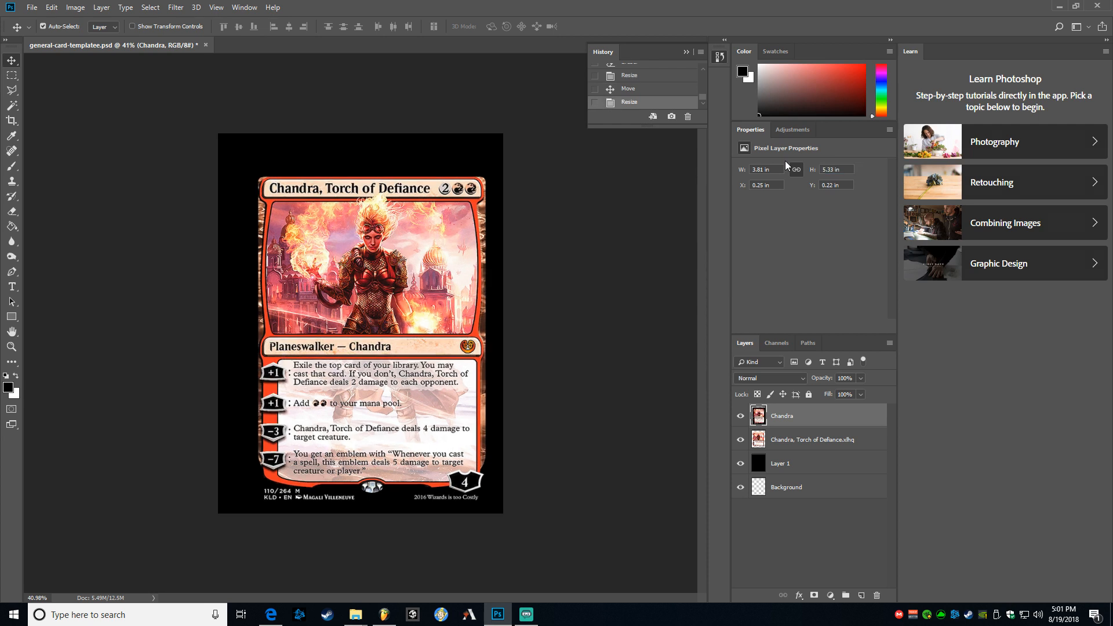
{"action": "left_click_drag", "start_coordinate": [383, 299], "coordinate": [368, 286]}
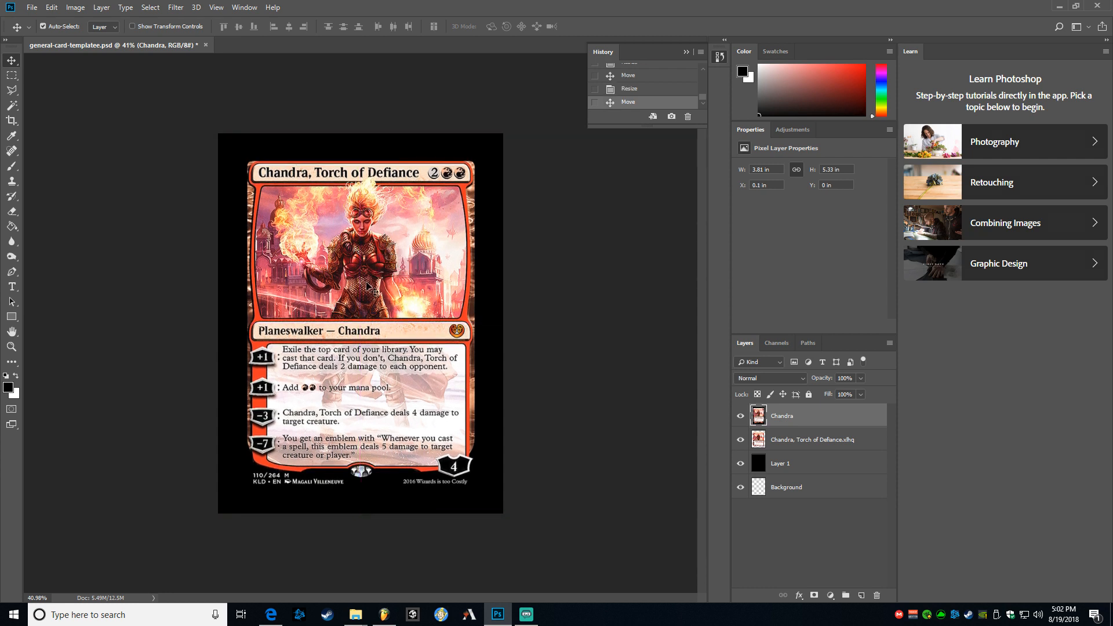
Step: Compare the resized Chandra layer with the enlarged card beneath it by hiding and showing the layer
{"action": "left_click", "coordinate": [740, 416]}
{"action": "left_click", "coordinate": [740, 416]}
{"action": "left_click", "coordinate": [742, 417]}
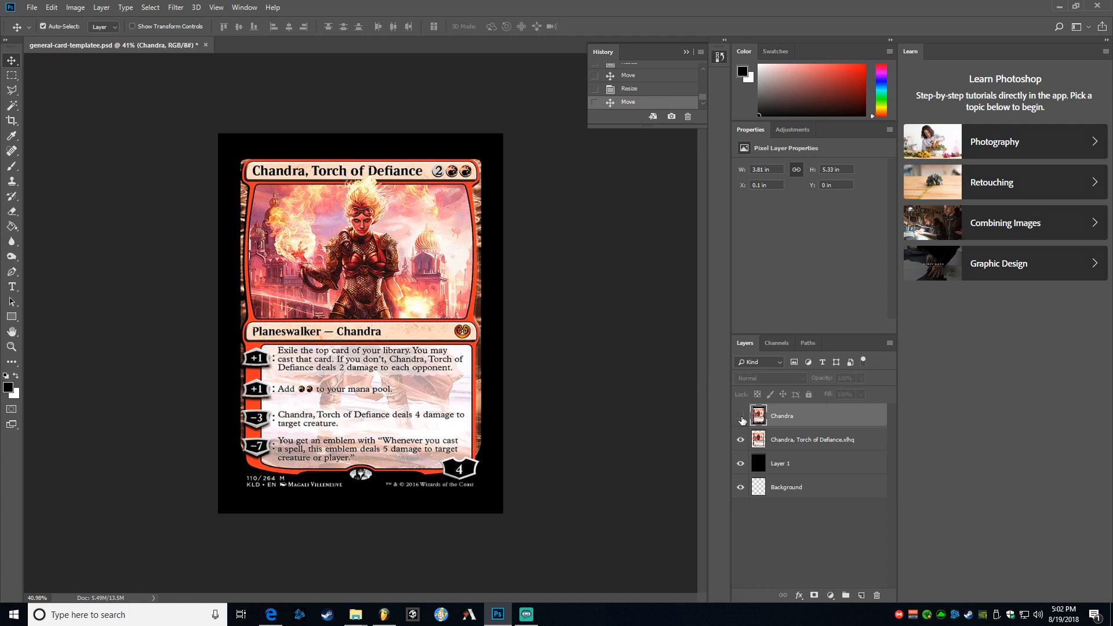
{"action": "left_click", "coordinate": [741, 416]}
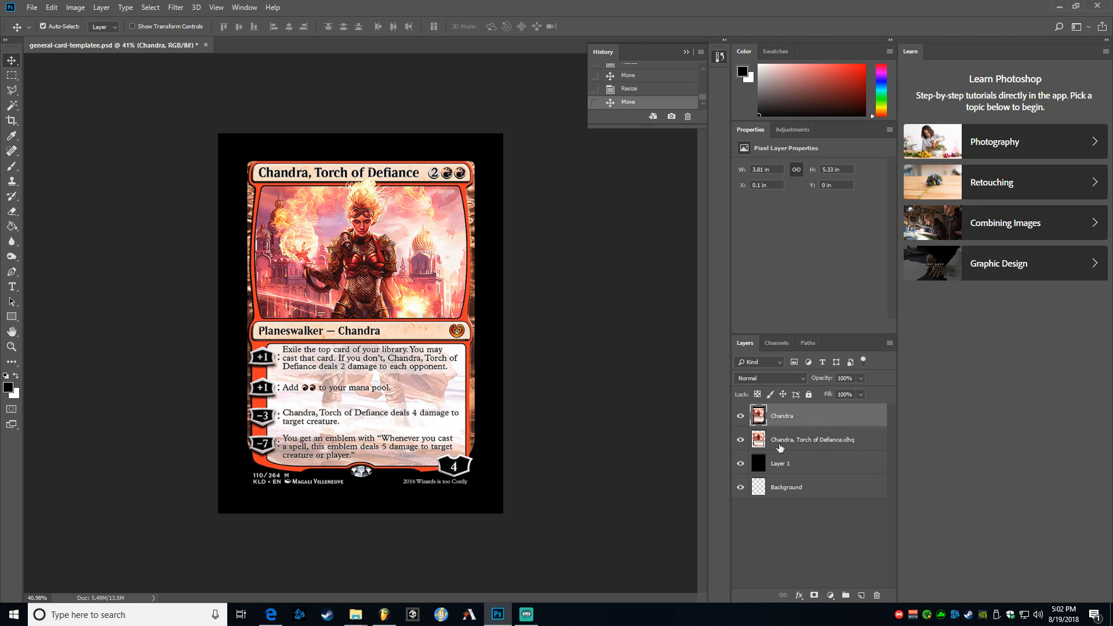
Step: Export the card at 1200 × 1600 px as a PNG named "Chandra resize" in the MTG Card Images folder
{"action": "left_click", "coordinate": [32, 8]}
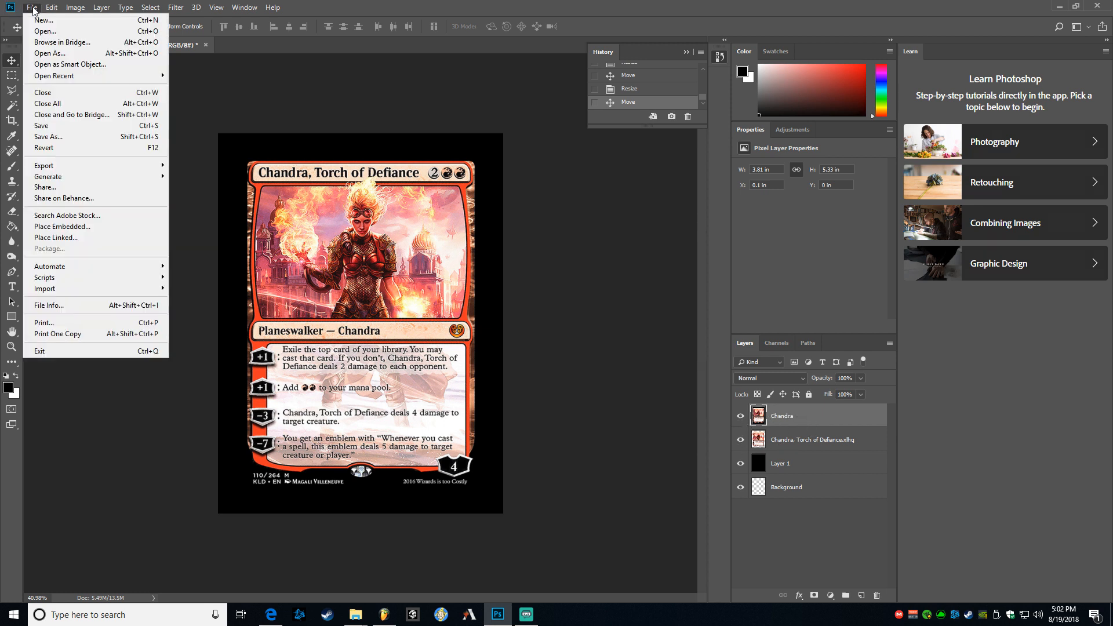
{"action": "mouse_move", "coordinate": [49, 167]}
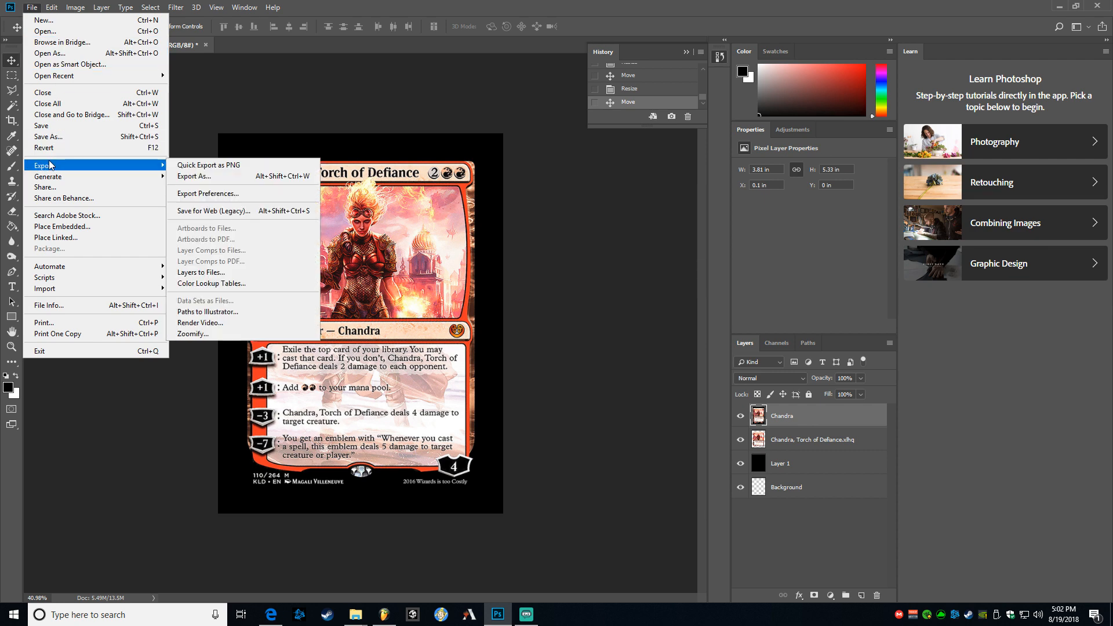
{"action": "left_click", "coordinate": [202, 183]}
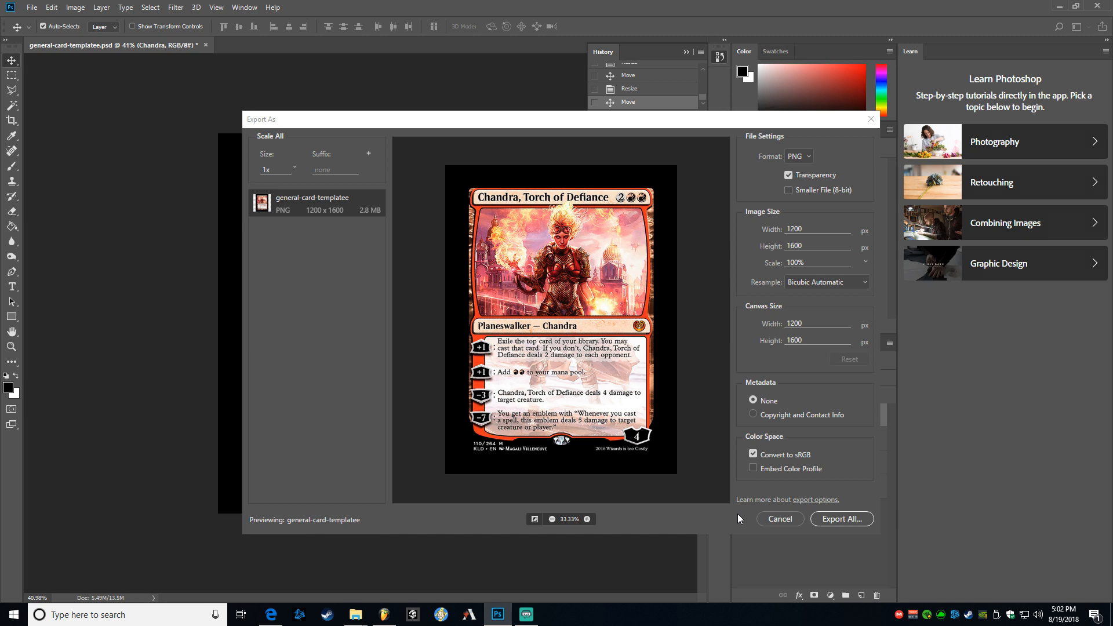
{"action": "left_click", "coordinate": [830, 522]}
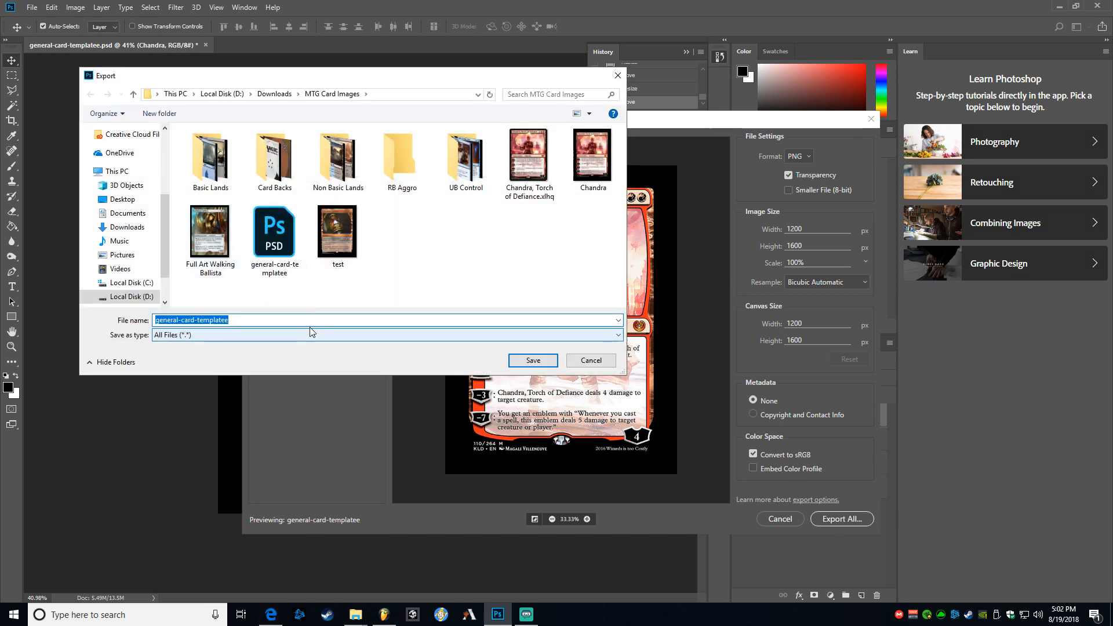
{"action": "type", "text": "Cha"}
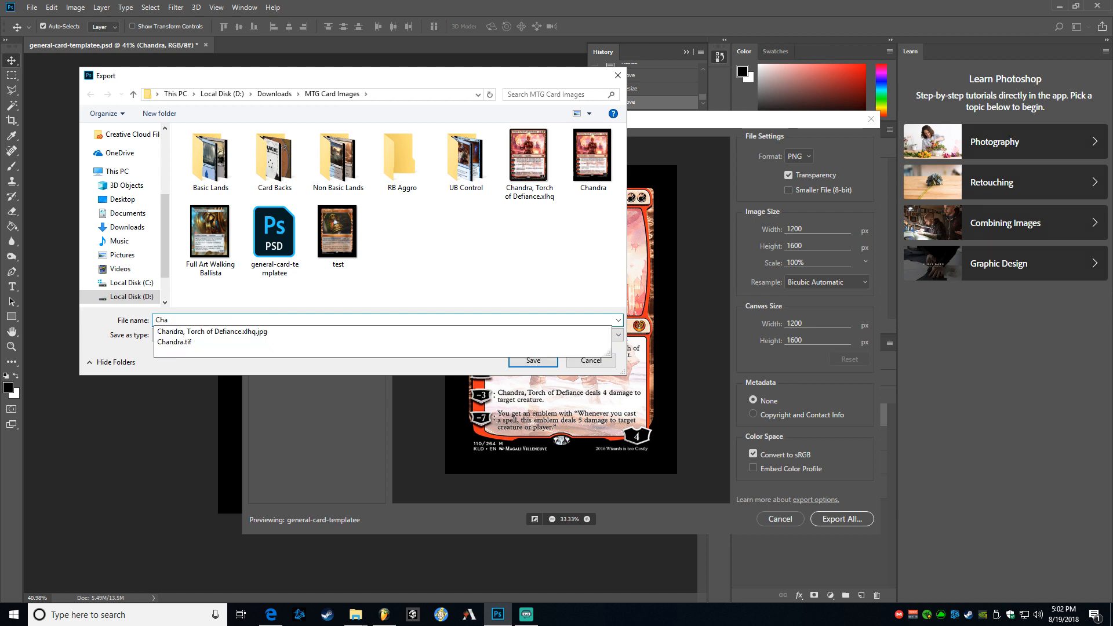
{"action": "type", "text": "nd"}
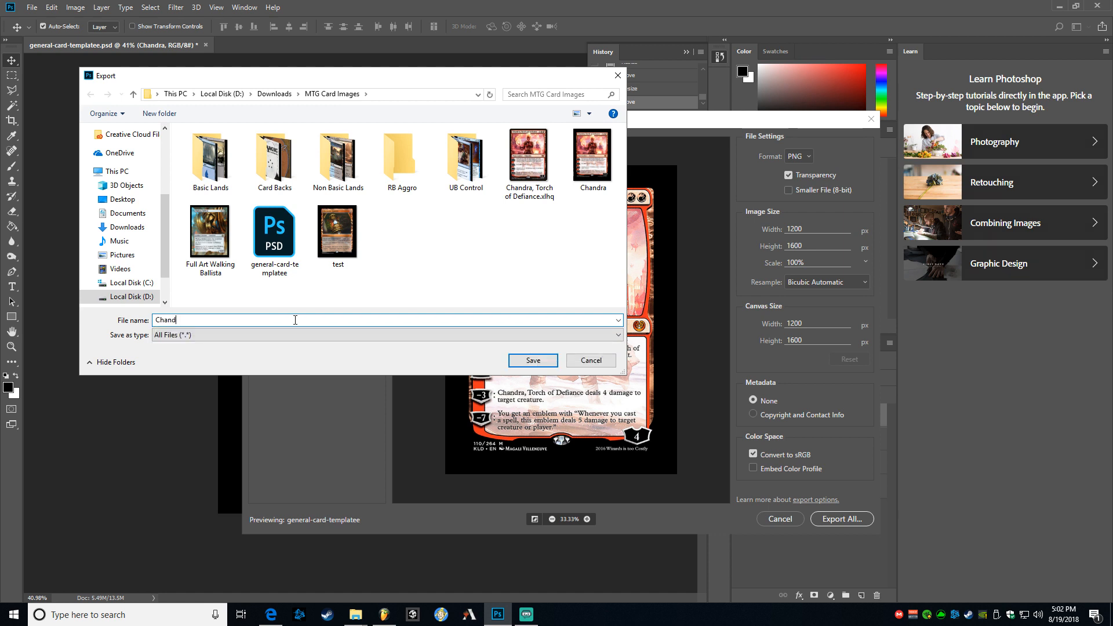
{"action": "type", "text": "adra resiz"}
{"action": "key", "text": "Return"}
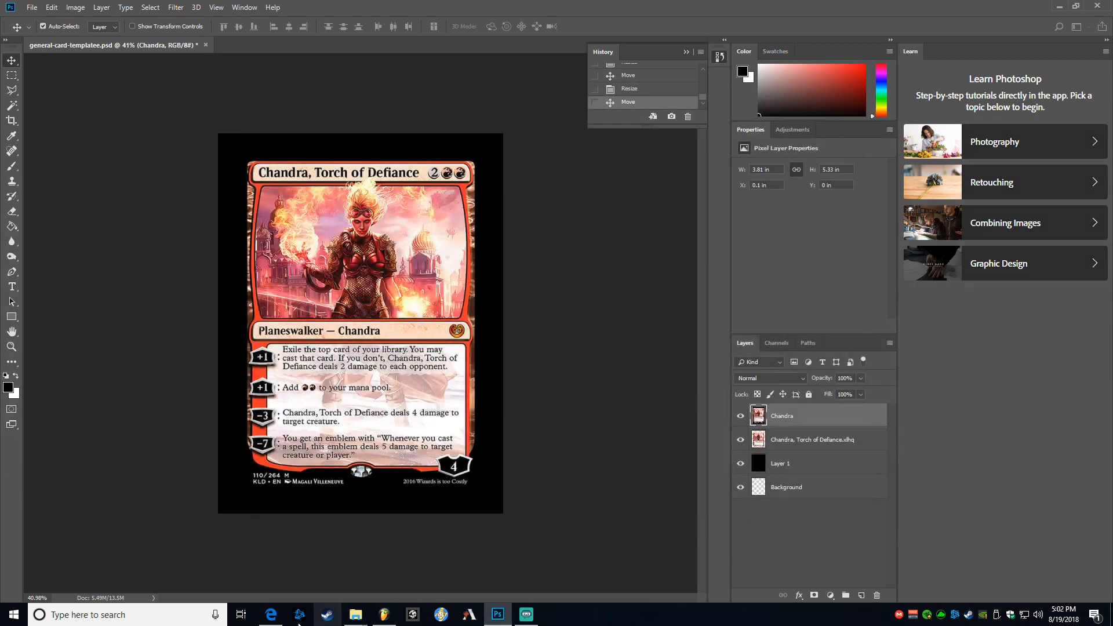
Step: Switch to the browser showing makeplayingcards.com and open the design list for TCG token/cards
{"action": "left_click", "coordinate": [271, 614]}
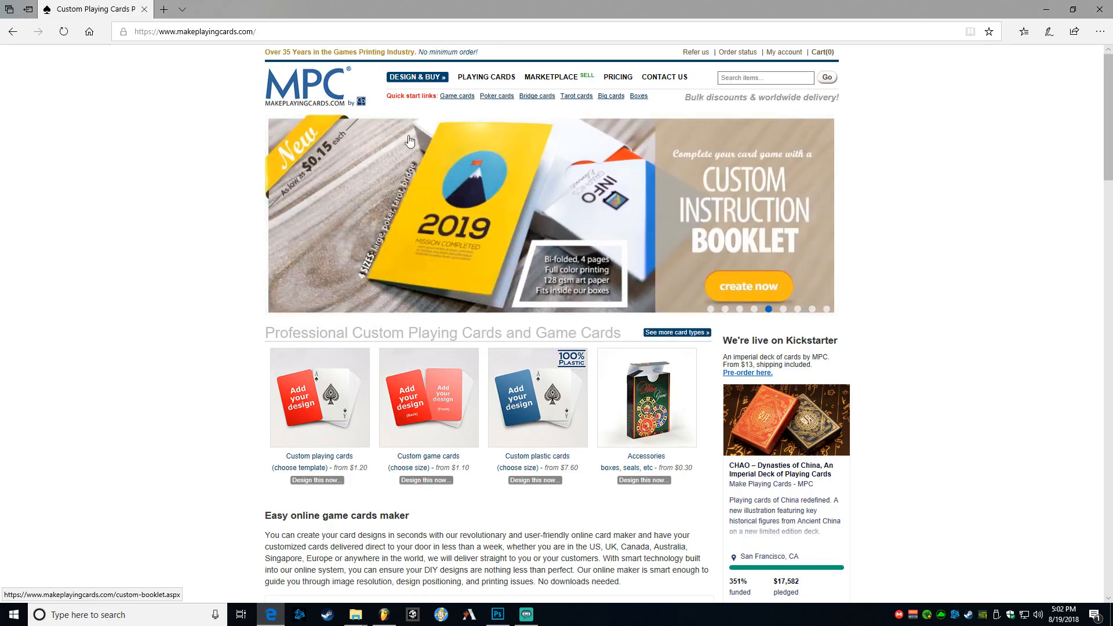
{"action": "mouse_move", "coordinate": [411, 69]}
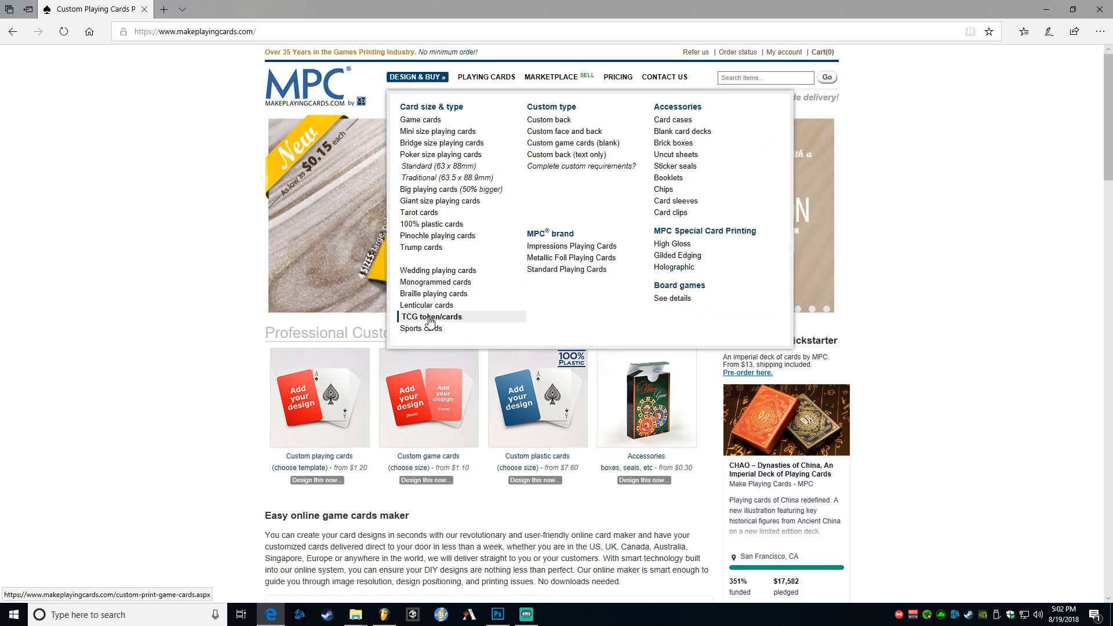
{"action": "left_click", "coordinate": [430, 319]}
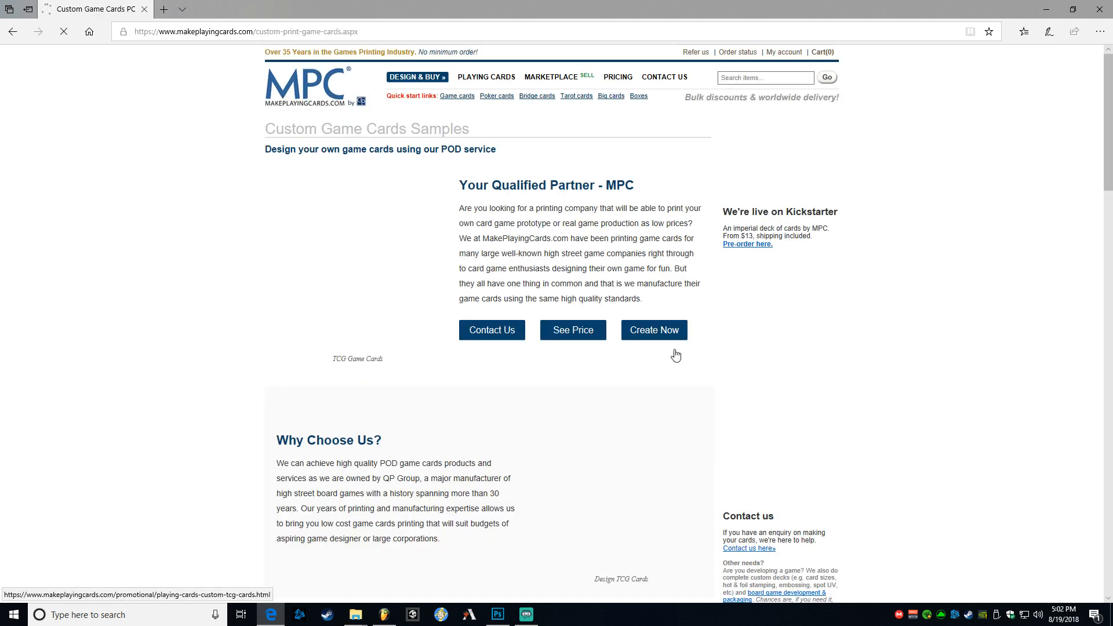
{"action": "left_click", "coordinate": [638, 323]}
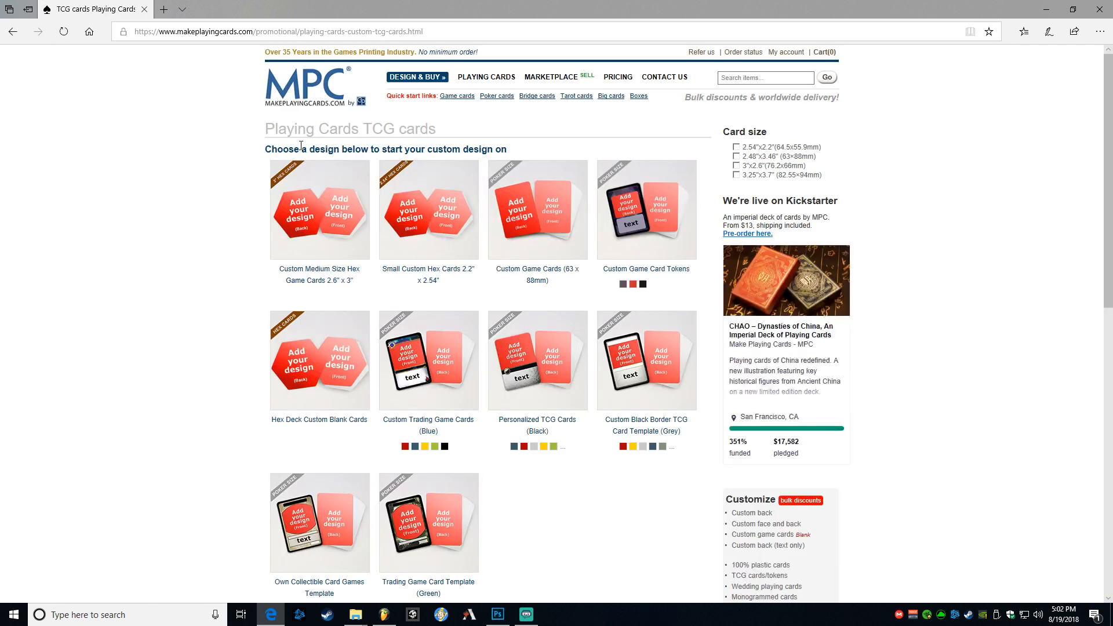
Step: Start a Custom Game Cards (63 x 88mm) design for 54 cards with different images for all fronts
{"action": "left_click", "coordinate": [545, 214]}
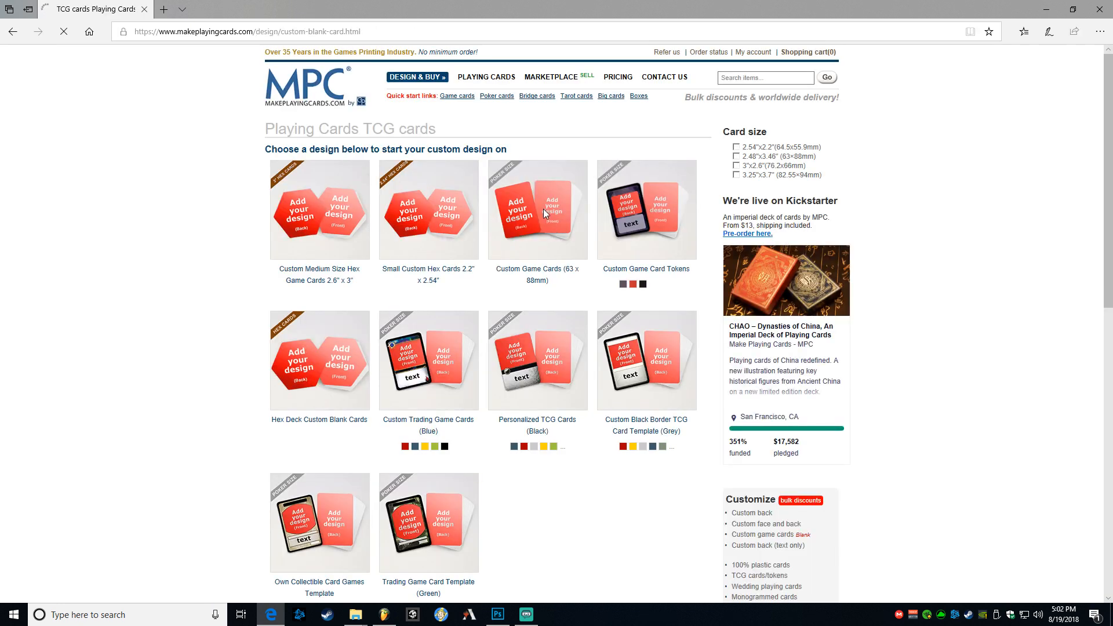
{"action": "left_click", "coordinate": [493, 193]}
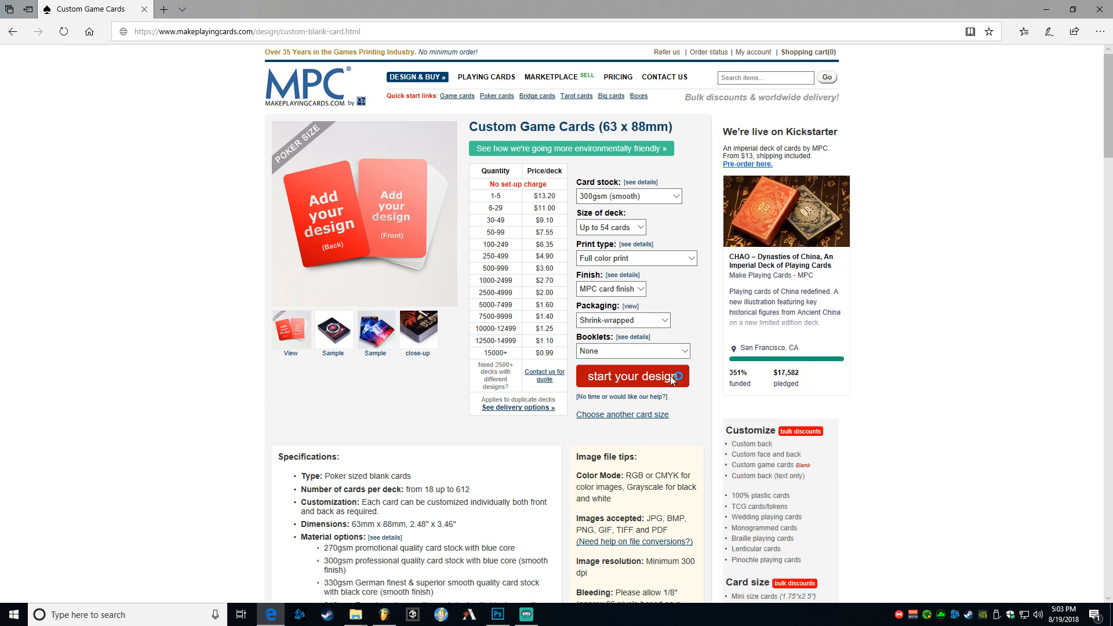
{"action": "left_click", "coordinate": [625, 377]}
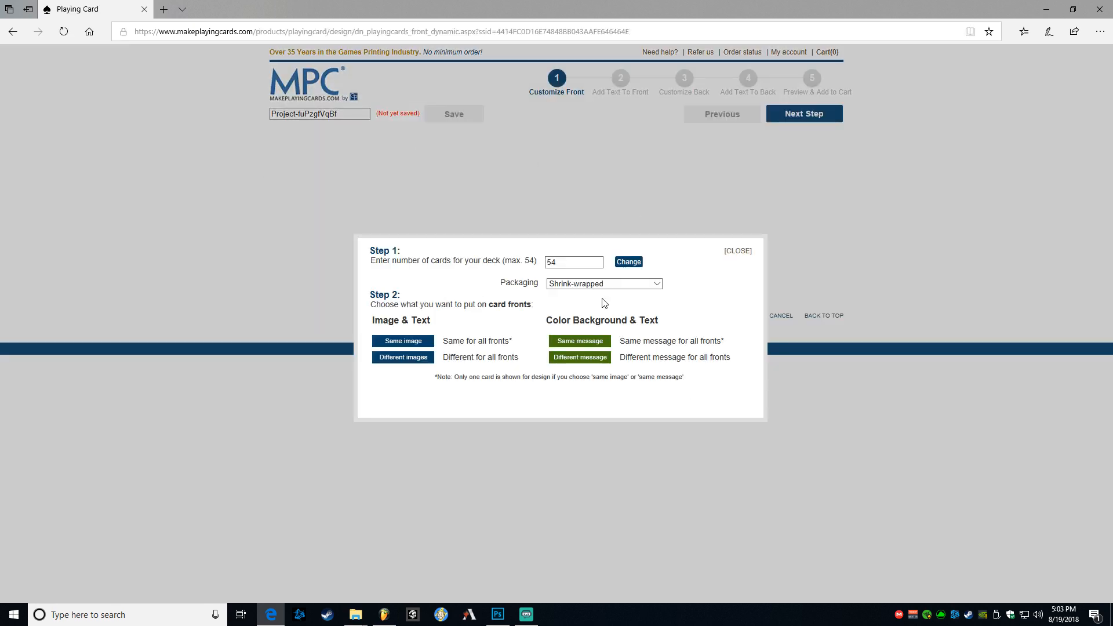
{"action": "left_click", "coordinate": [398, 358]}
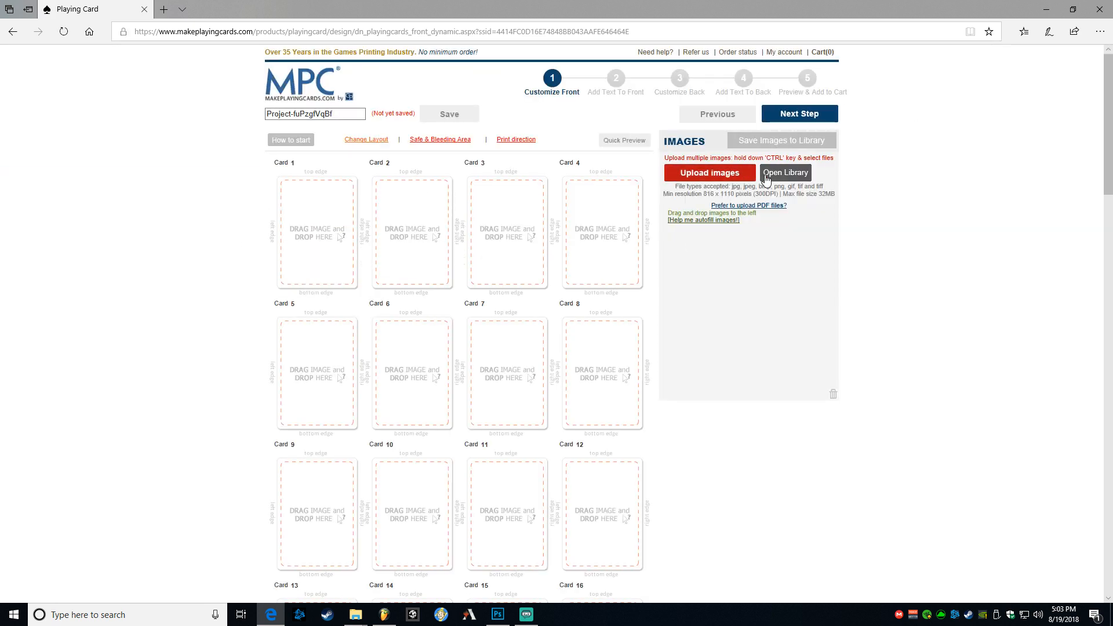
Step: Upload the "Chandra resize" and "test" images from the MTG Card Images folder
{"action": "left_click", "coordinate": [709, 172]}
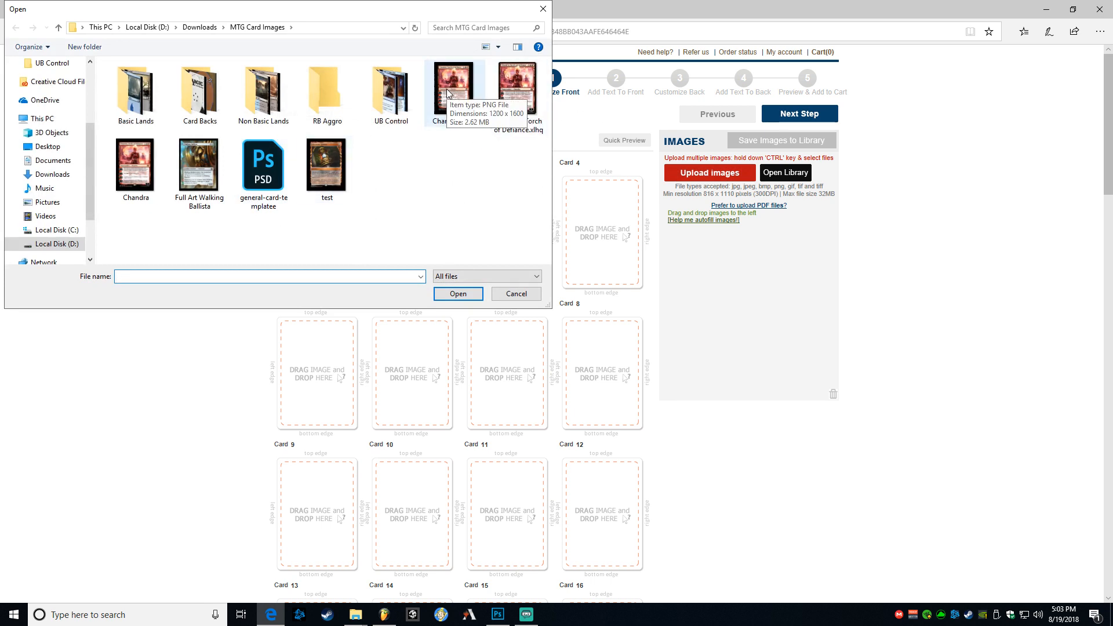
{"action": "left_click", "coordinate": [448, 93]}
{"action": "left_click", "coordinate": [327, 174]}
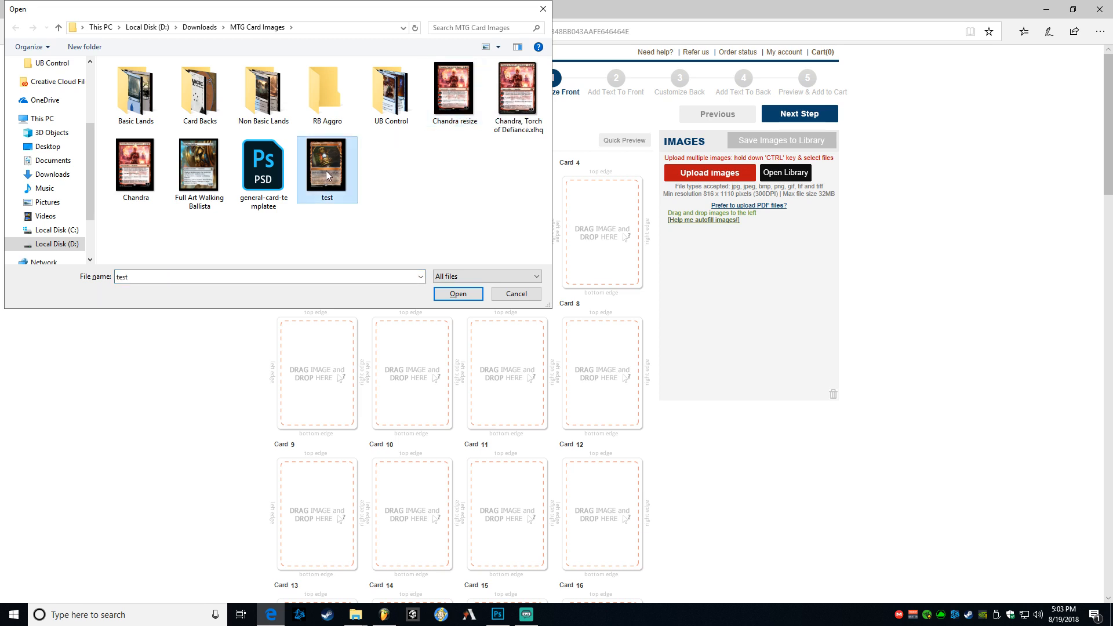
{"action": "left_click", "coordinate": [464, 94], "text": "ctrl"}
{"action": "left_click", "coordinate": [458, 293]}
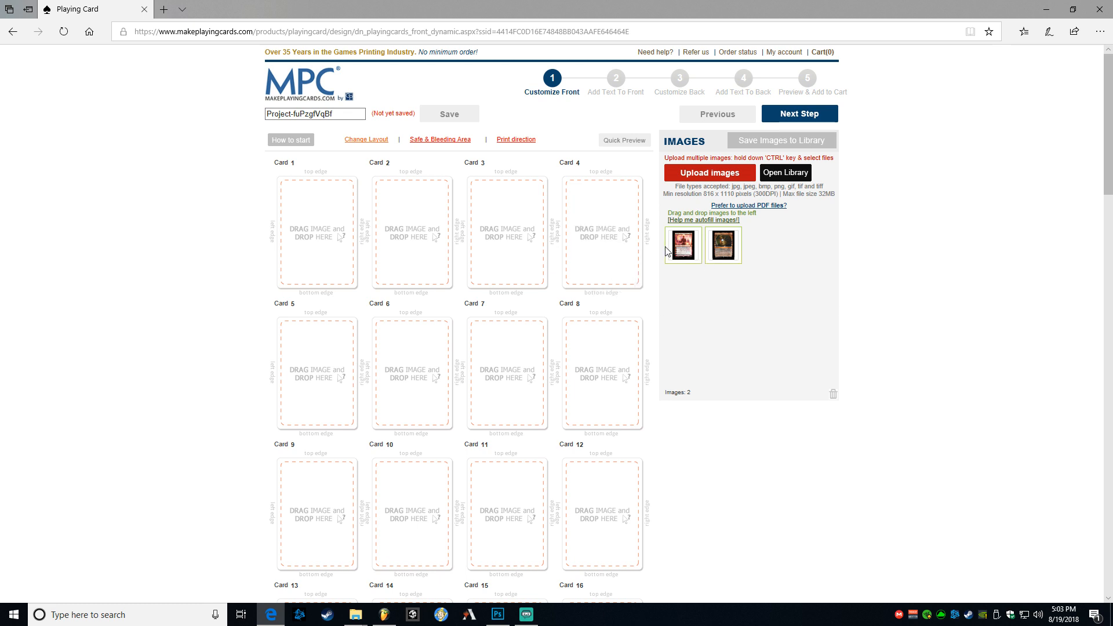
Step: Place the uploaded Chandra image on the Card 1 front and inspect its border against the cut lines at 200% page zoom
{"action": "left_click_drag", "start_coordinate": [681, 249], "coordinate": [305, 228]}
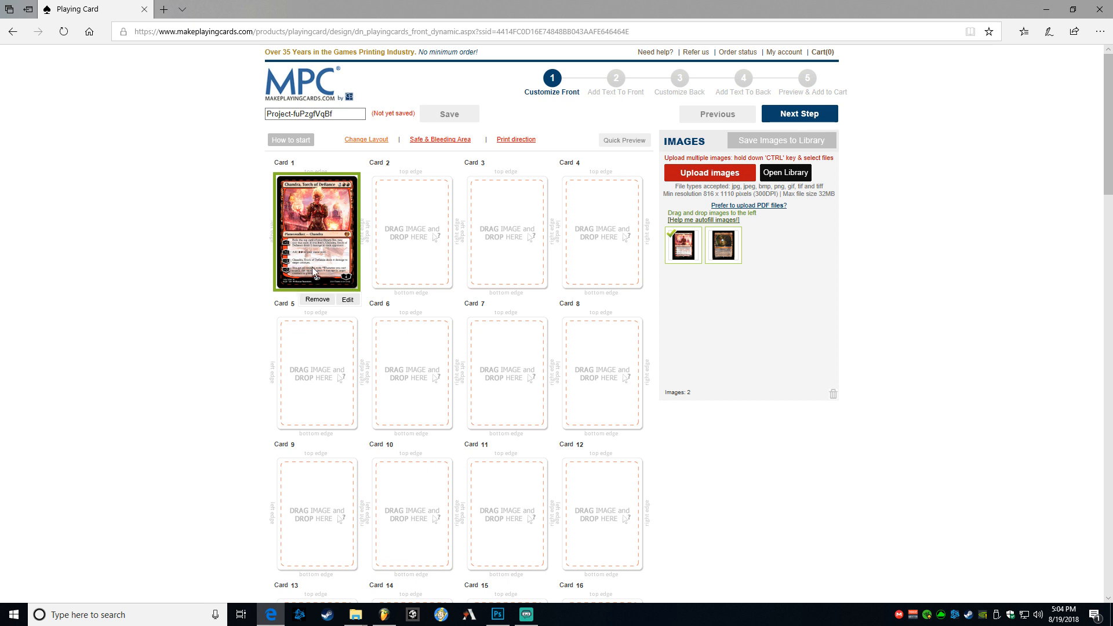
{"action": "left_click", "coordinate": [1099, 31]}
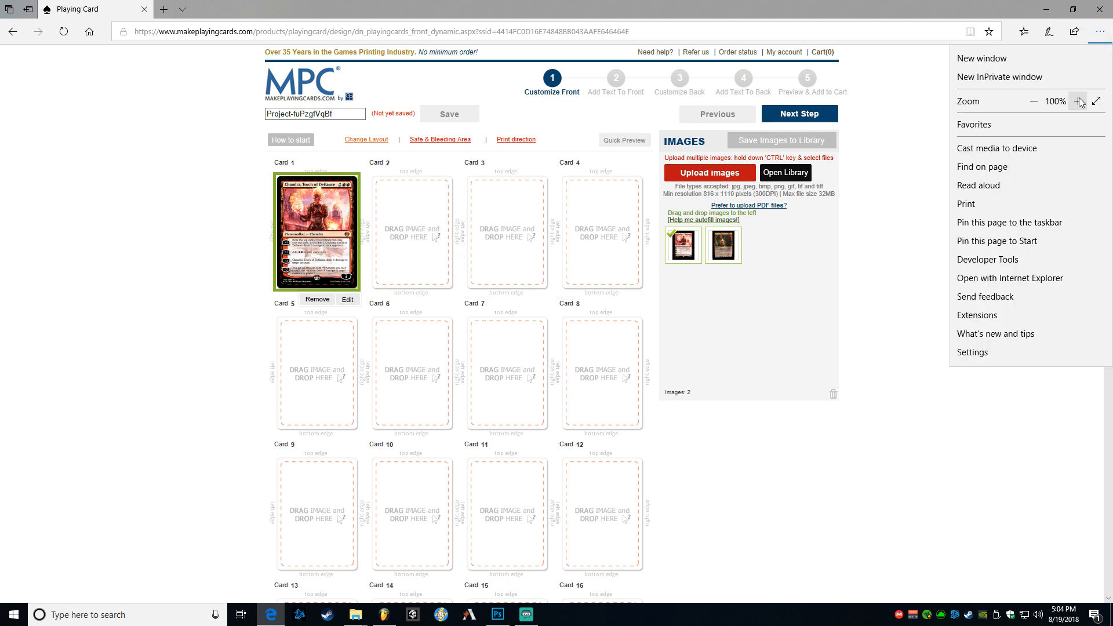
{"action": "left_click", "coordinate": [1080, 101]}
{"action": "left_click", "coordinate": [1080, 101]}
{"action": "left_click", "coordinate": [1079, 101]}
{"action": "left_click", "coordinate": [1079, 101]}
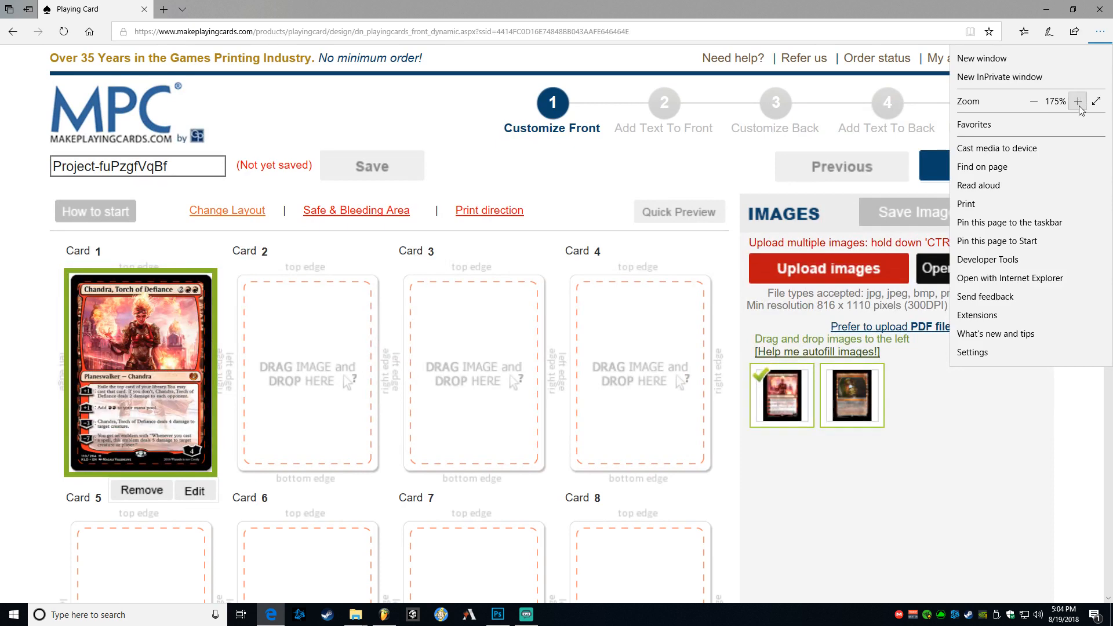
{"action": "left_click", "coordinate": [1079, 102]}
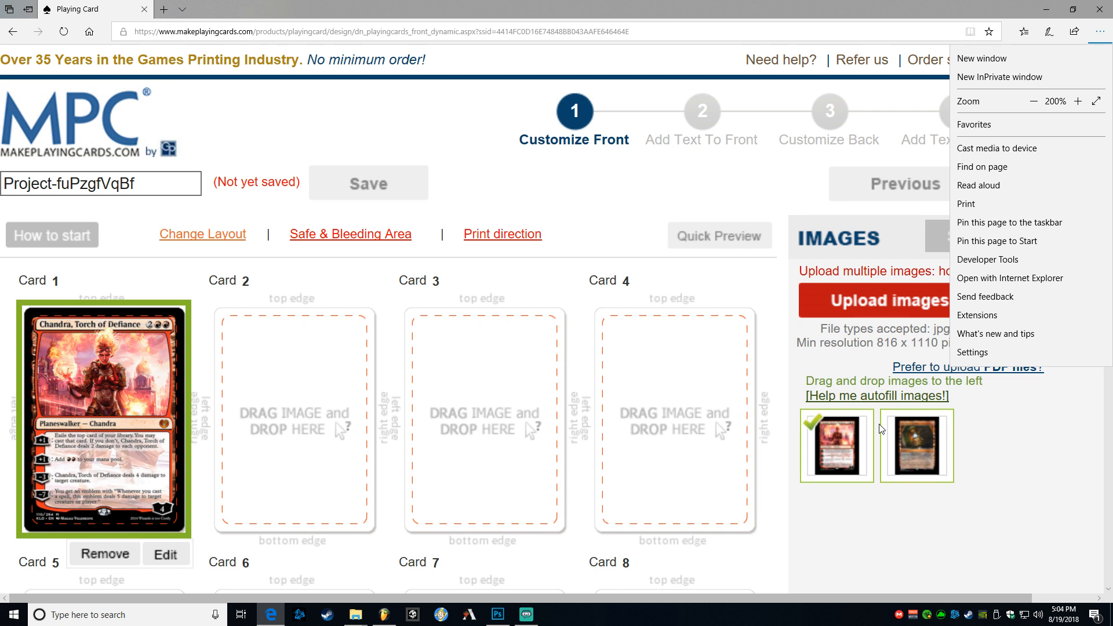
{"action": "left_click", "coordinate": [923, 451]}
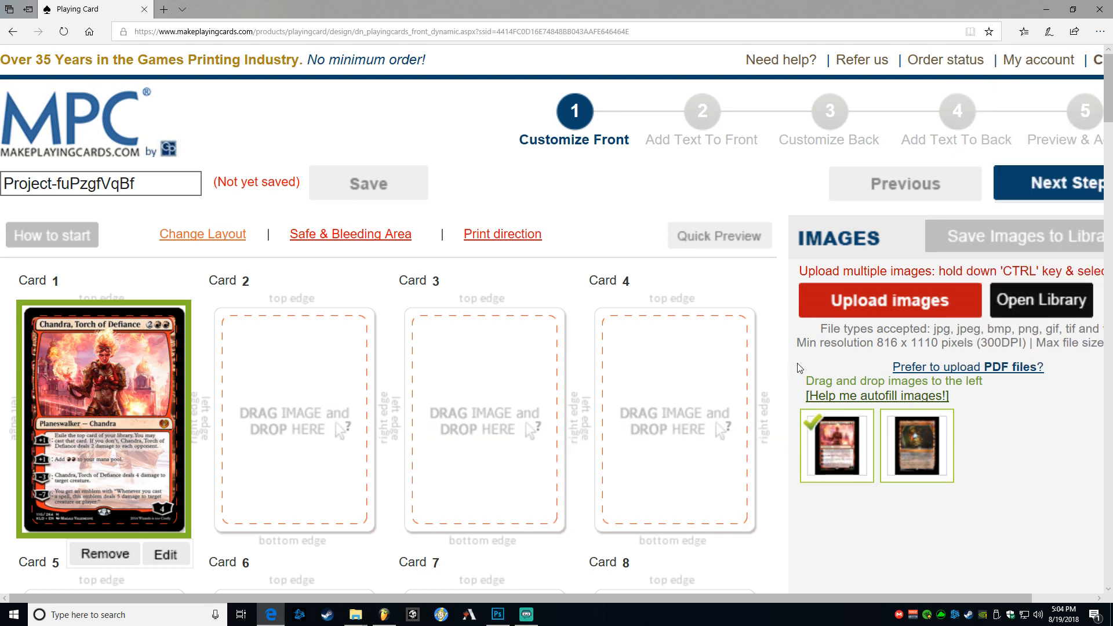
Step: Return the page zoom to 100% and place the uploaded "test" image on the Card 2 front
{"action": "left_click", "coordinate": [1099, 32]}
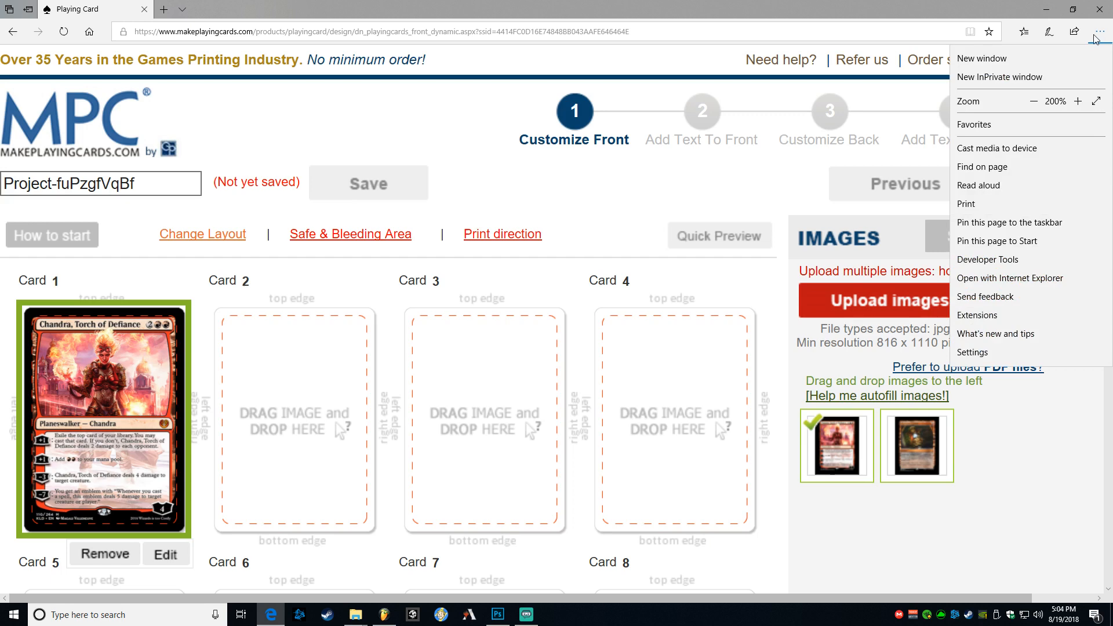
{"action": "left_click", "coordinate": [1034, 102]}
{"action": "left_click", "coordinate": [1033, 101]}
{"action": "left_click", "coordinate": [1040, 102]}
{"action": "left_click", "coordinate": [1040, 102]}
{"action": "left_click", "coordinate": [609, 221]}
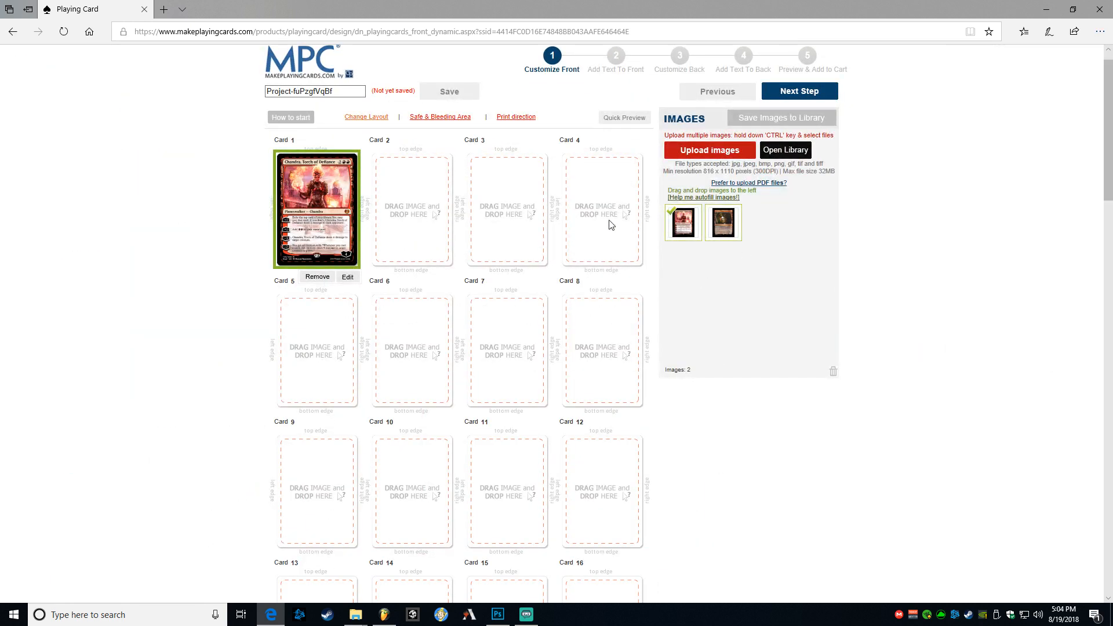
{"action": "left_click", "coordinate": [716, 225]}
{"action": "left_click_drag", "start_coordinate": [716, 225], "coordinate": [396, 210]}
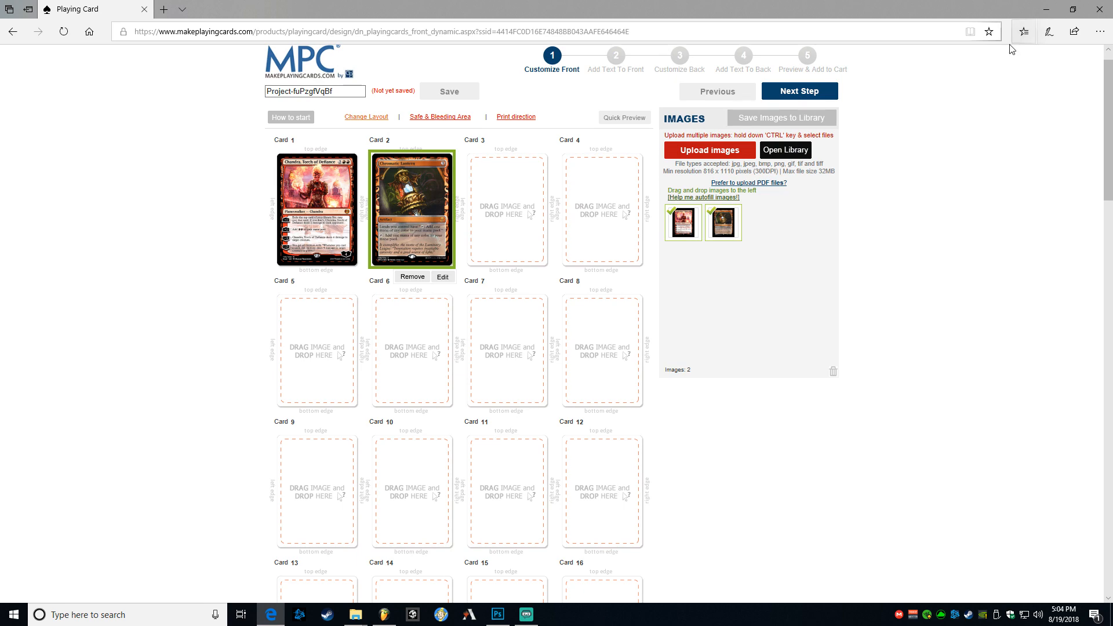
Step: Examine the borders of the Card 1 and Card 2 fronts side by side at 200% page zoom, then restore 100%
{"action": "left_click", "coordinate": [1099, 32]}
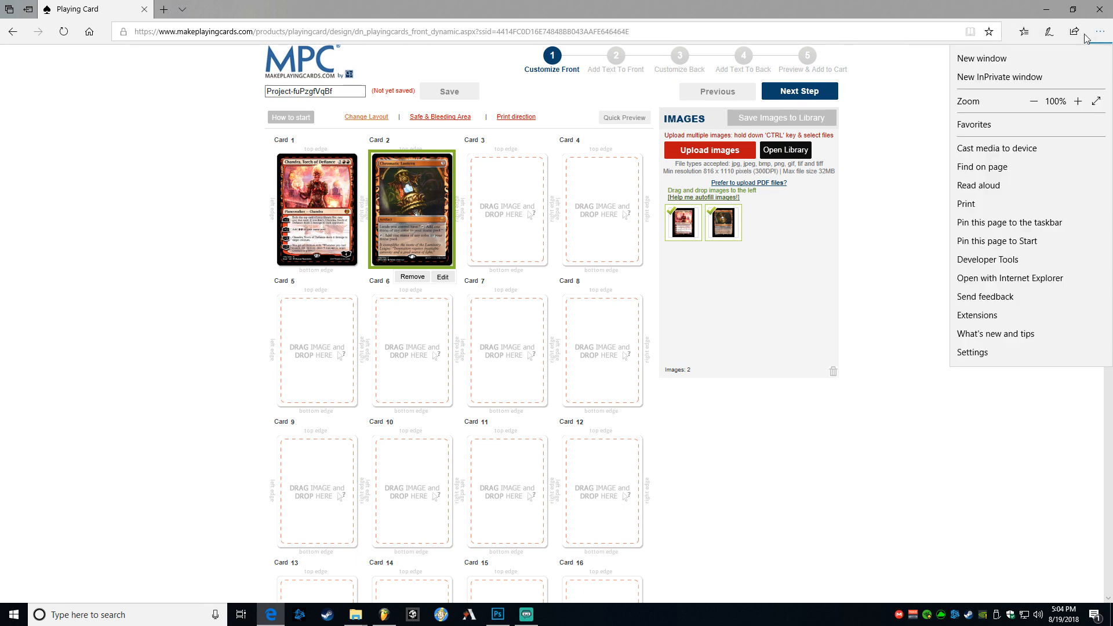
{"action": "left_click", "coordinate": [1077, 101]}
{"action": "left_click", "coordinate": [1077, 102]}
{"action": "left_click", "coordinate": [1078, 101]}
{"action": "left_click", "coordinate": [1077, 102]}
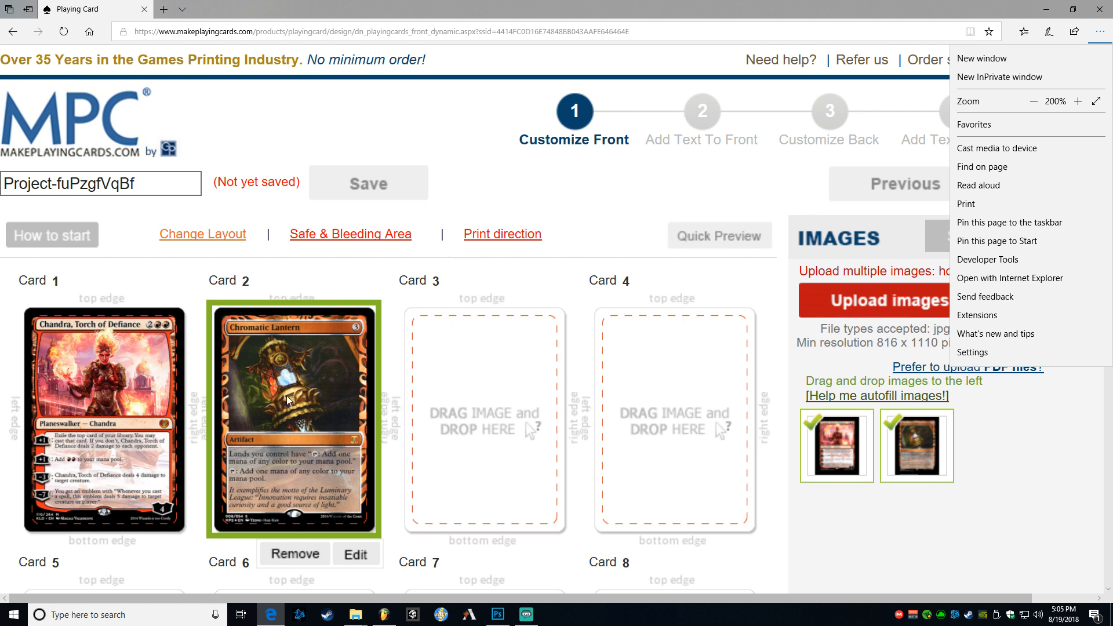
{"action": "left_click", "coordinate": [1033, 102]}
{"action": "left_click", "coordinate": [1032, 102]}
{"action": "left_click", "coordinate": [1033, 102]}
{"action": "left_click", "coordinate": [1032, 102]}
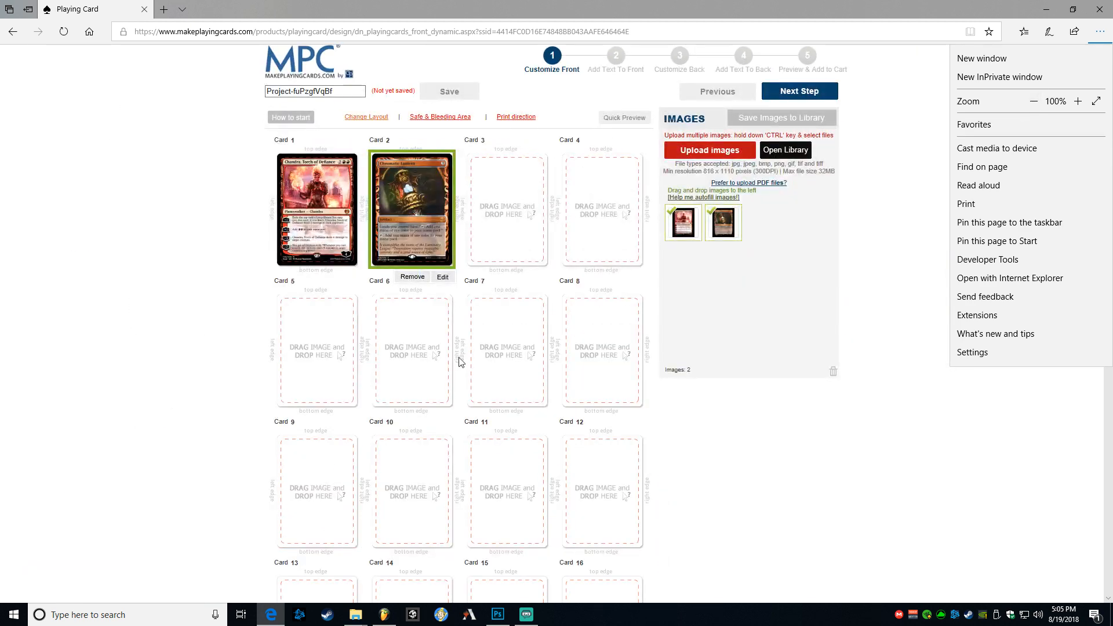
{"action": "mouse_move", "coordinate": [526, 618]}
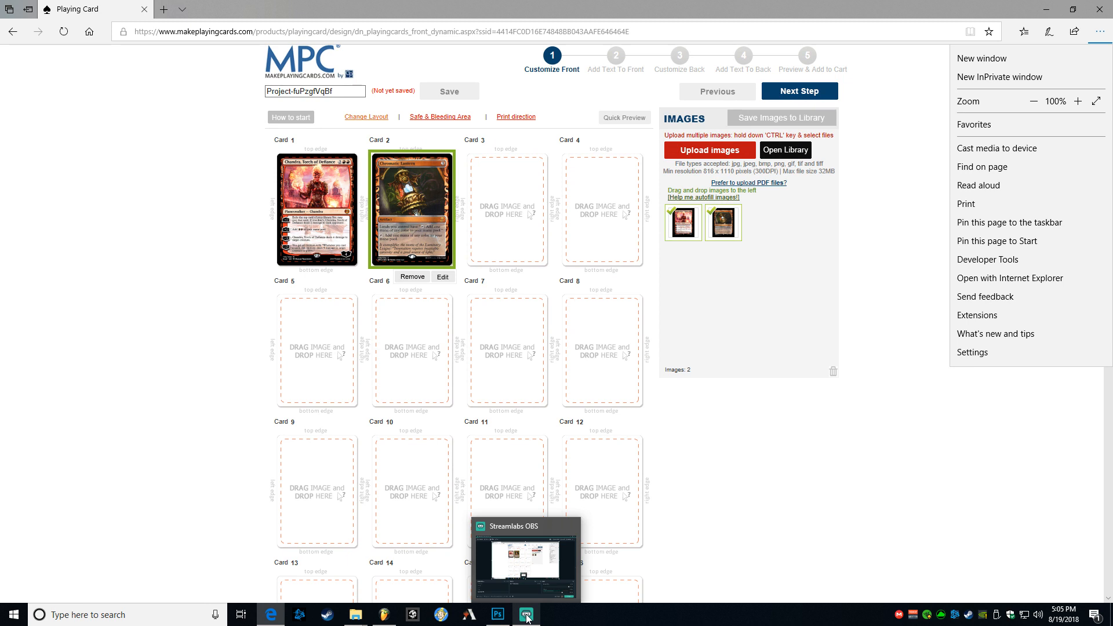
{"action": "left_click", "coordinate": [526, 615]}
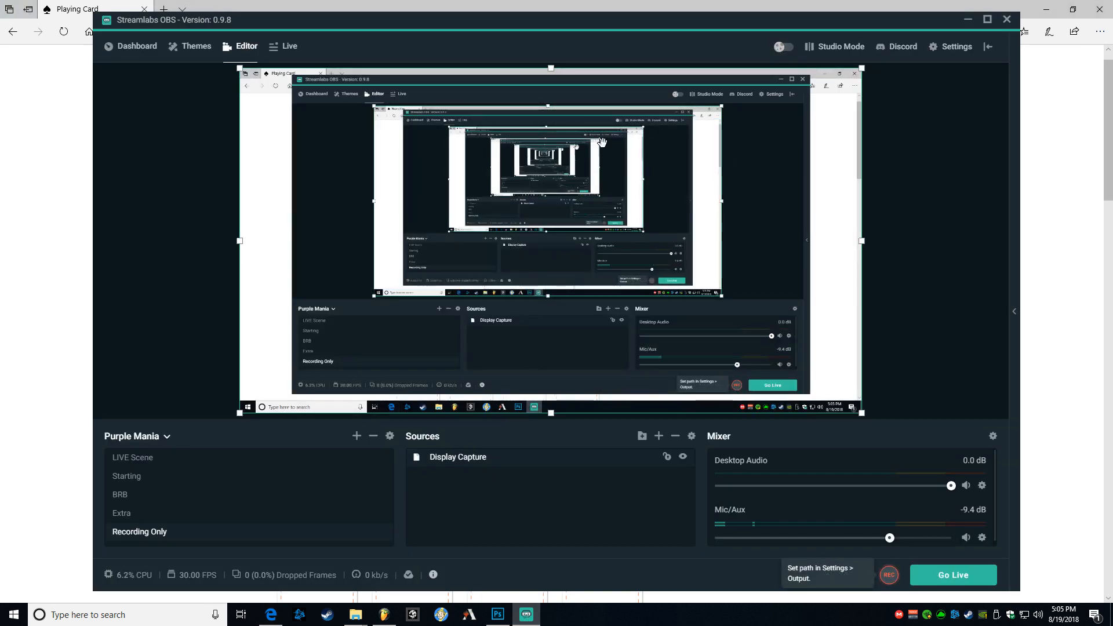